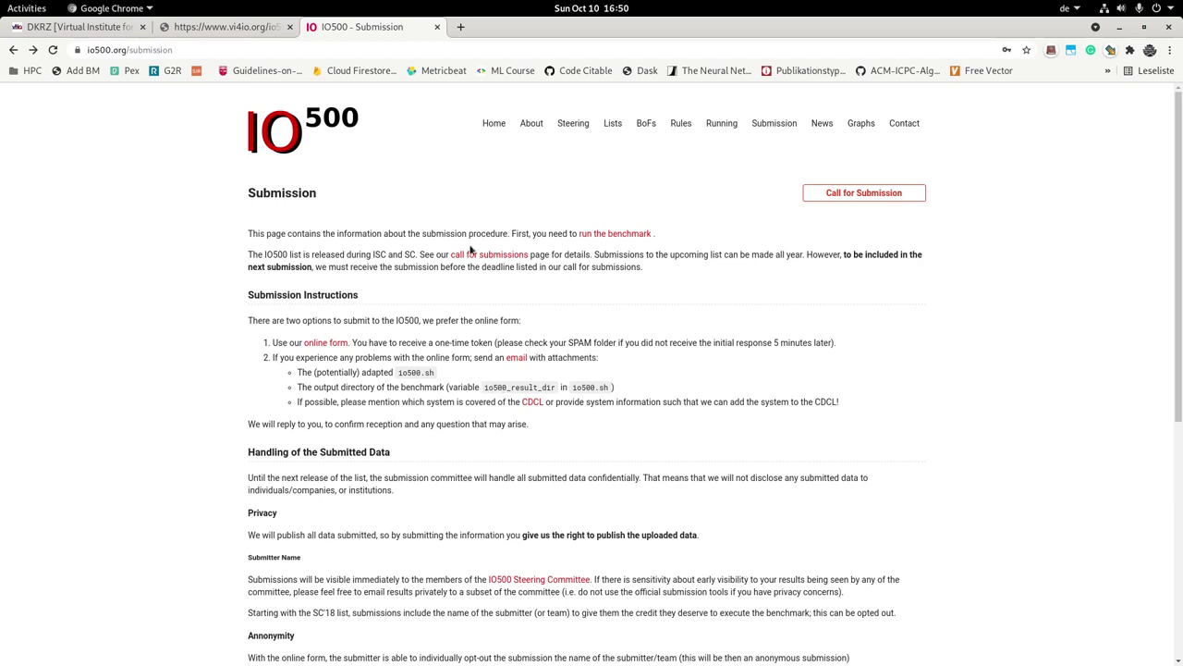
Open the instructions for running the benchmark and review the preparation commands and the note on adding system-specific information.
click(596, 237)
scroll(527, 624, down, 1)
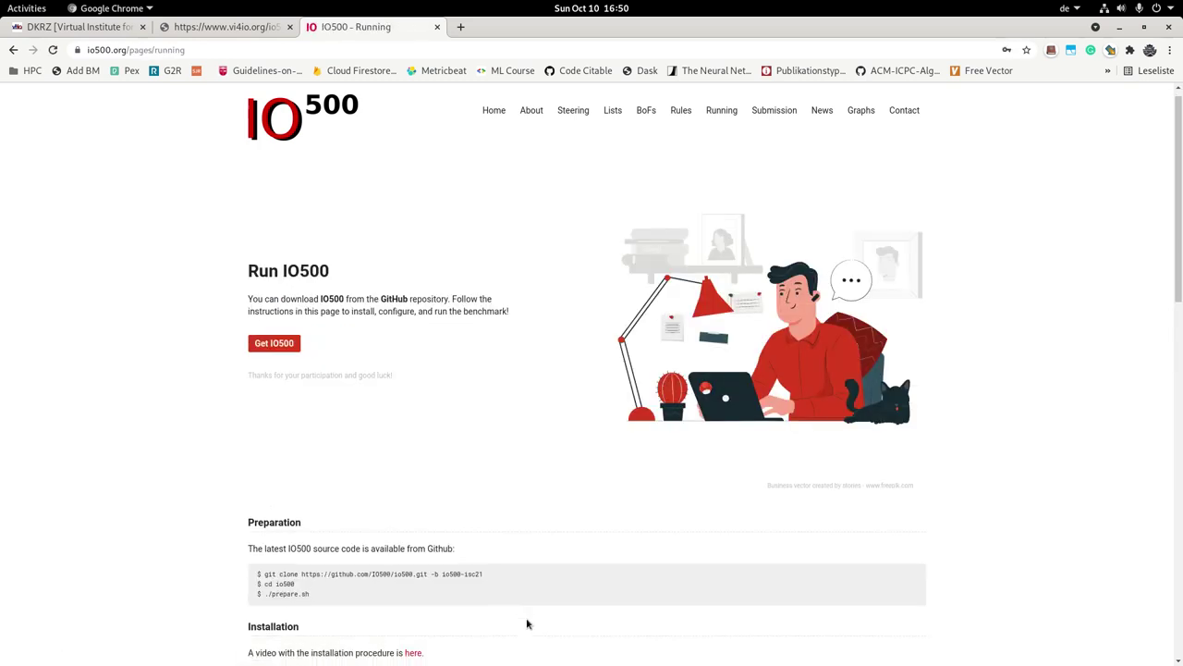
scroll(527, 624, down, 5)
right_click(681, 385)
key(Escape)
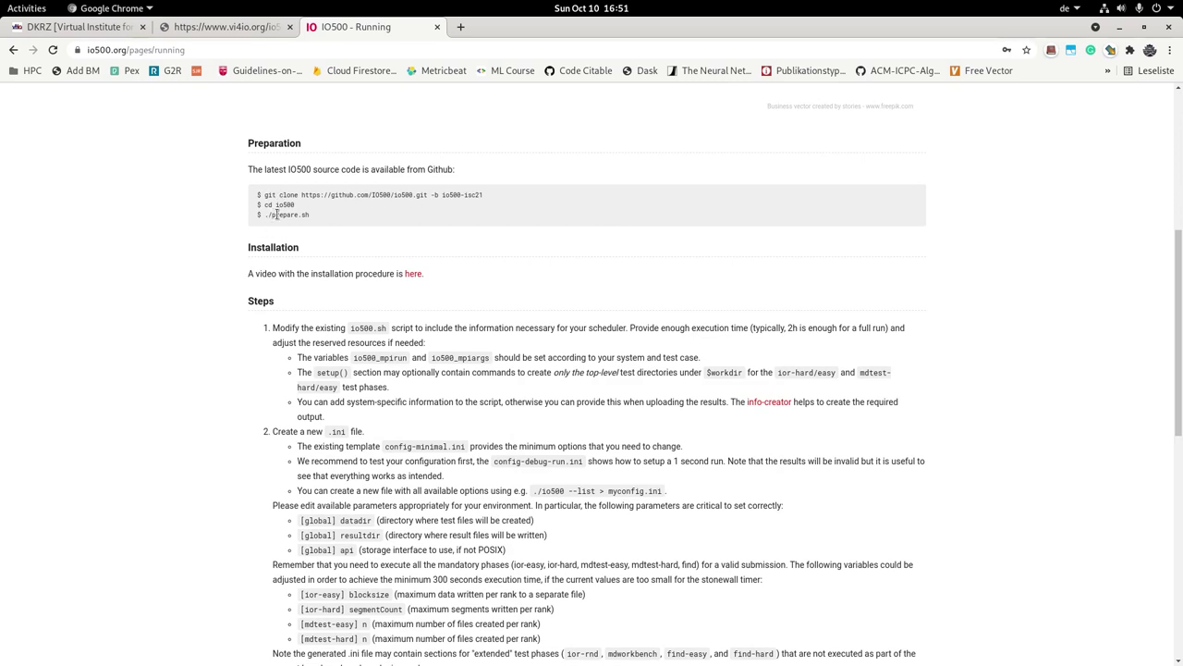
drag(264, 215, 315, 221)
triple_click(400, 398)
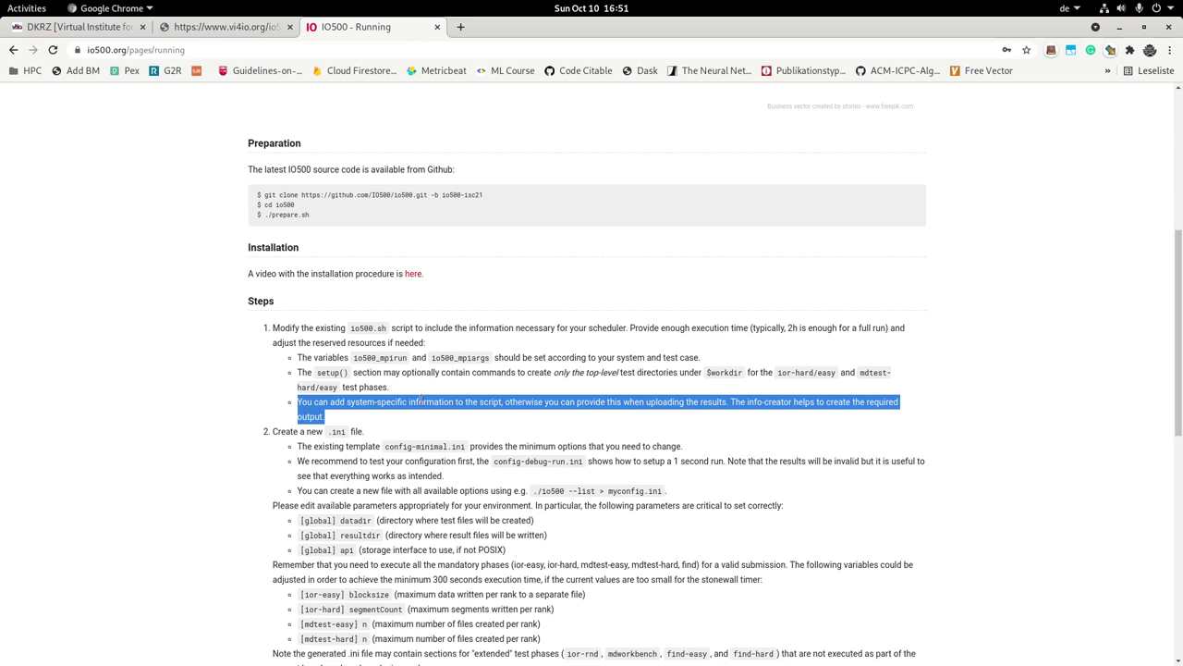
click(438, 401)
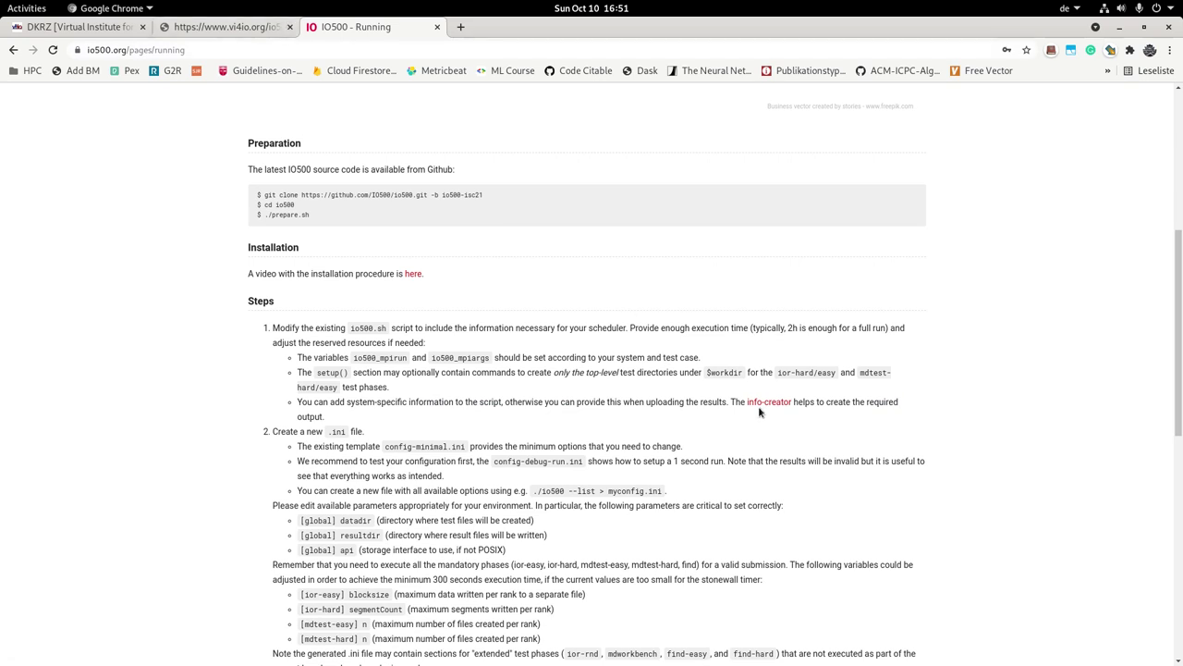
Switch to the IO500 info creator page and look over its Site and IO500 form fields.
click(253, 31)
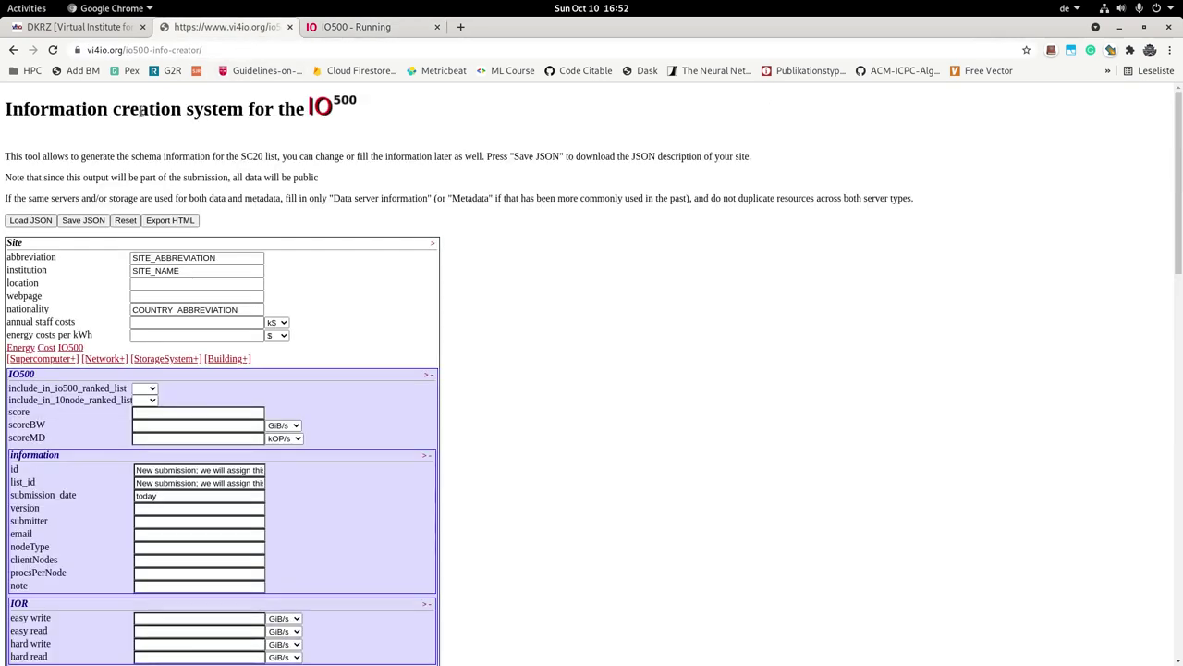
scroll(546, 261, down, 1)
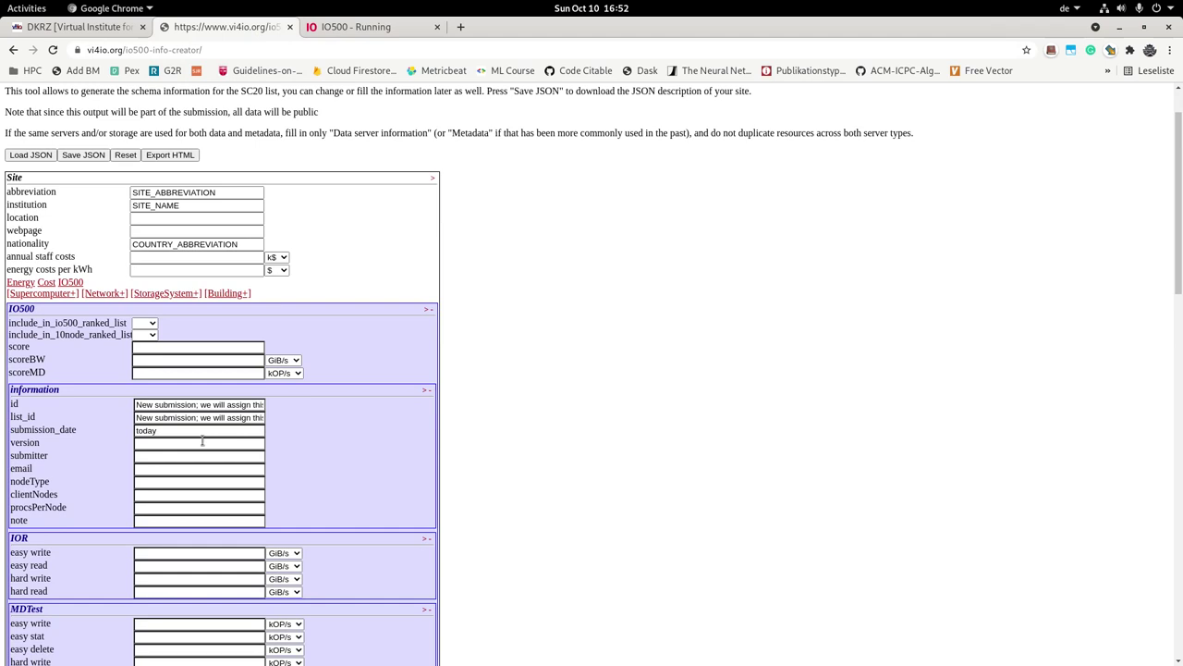
scroll(200, 453, up, 1)
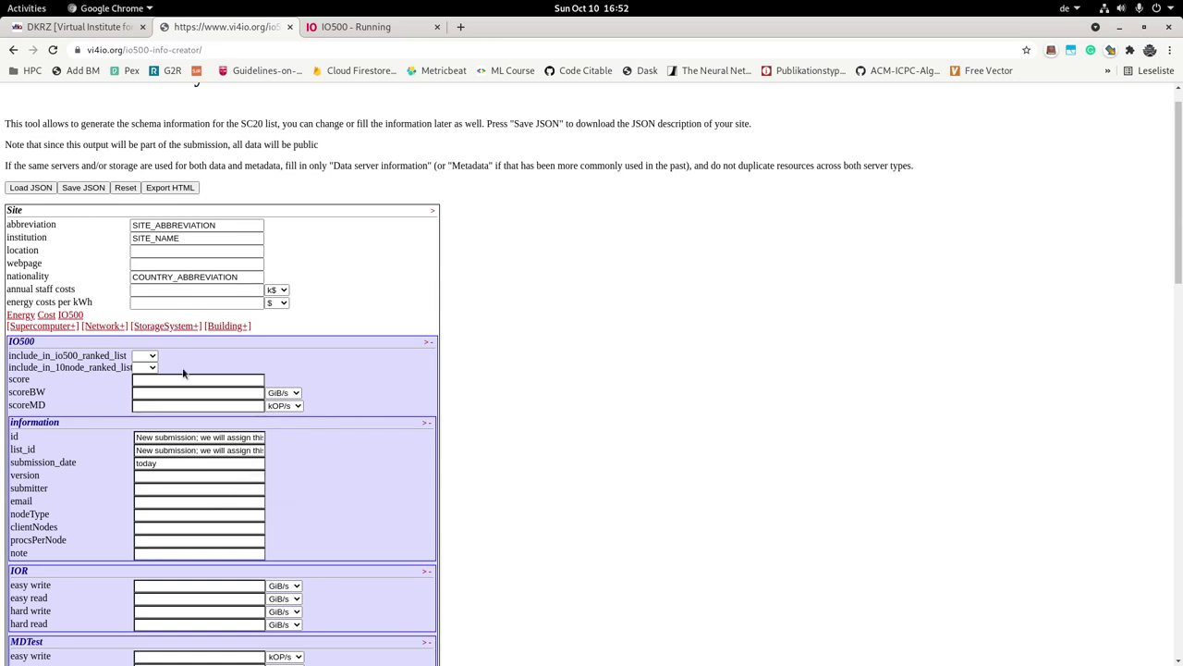
Set the site's institution to University of Göttingen, leaving the abbreviation placeholder in place.
click(196, 237)
double_click(203, 224)
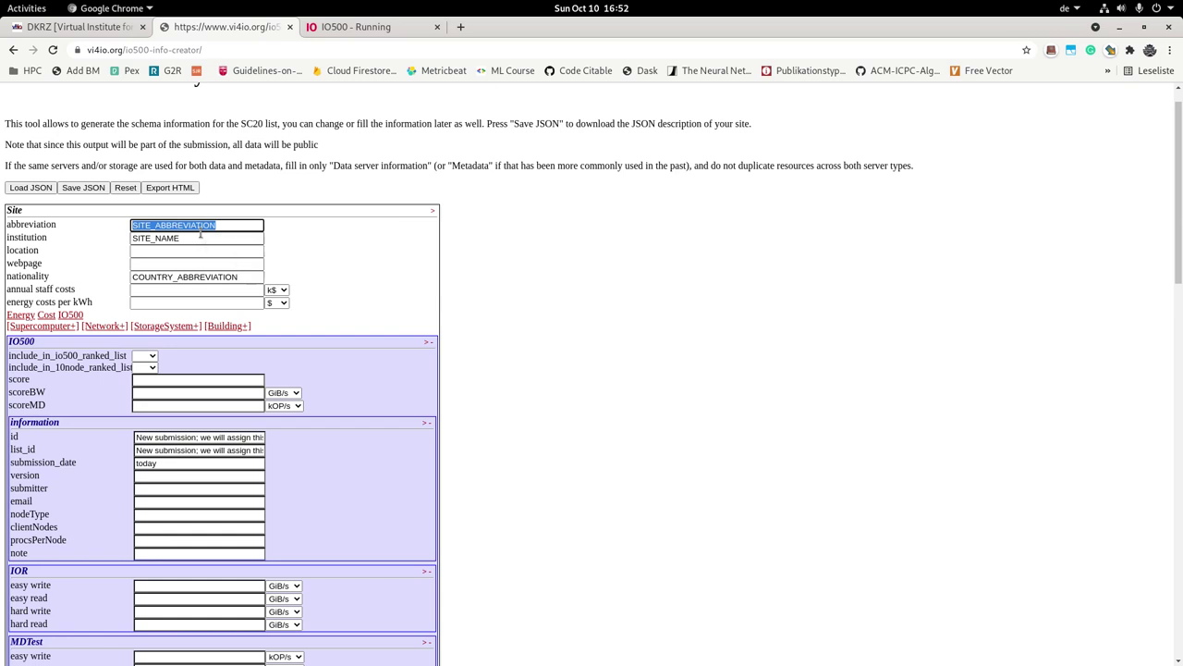
key(Tab)
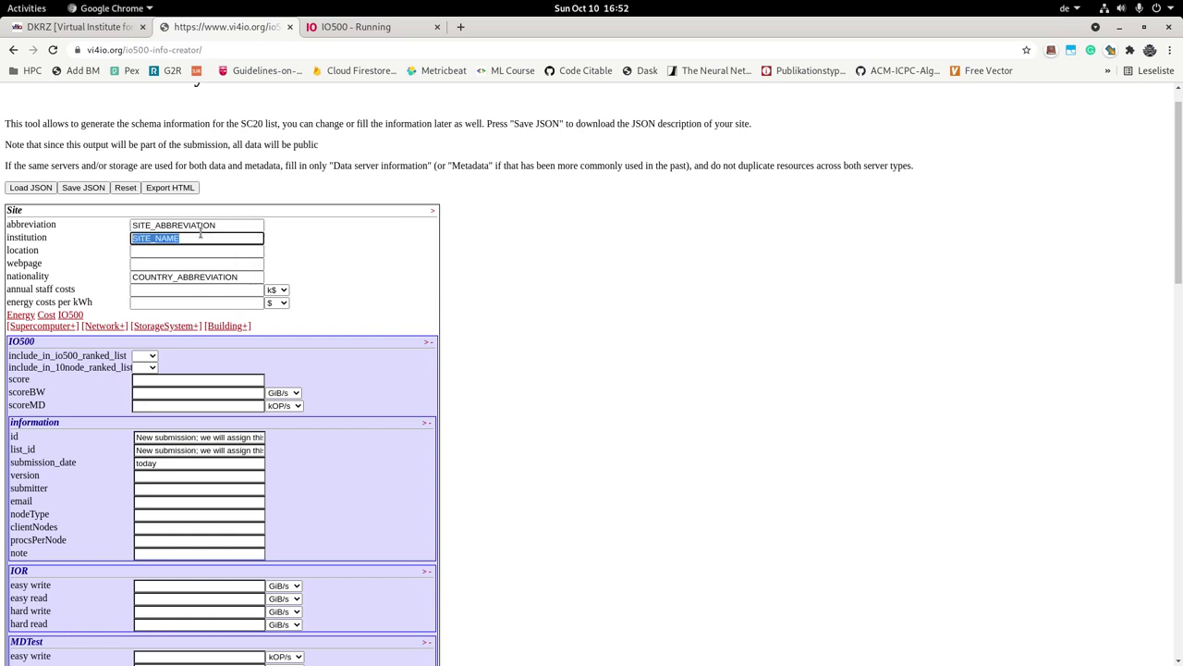
text(University of G)
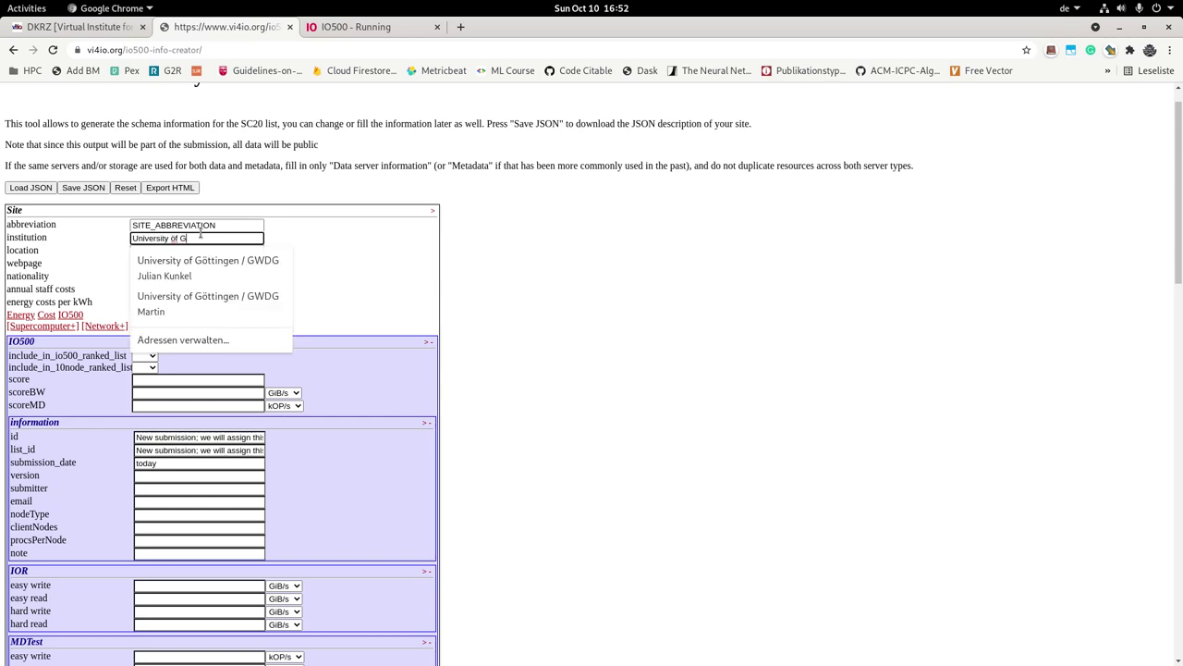
text(öttingen)
key(ctrl+Left)
key(ctrl+Left)
key(Delete)
text(o)
key(Tab)
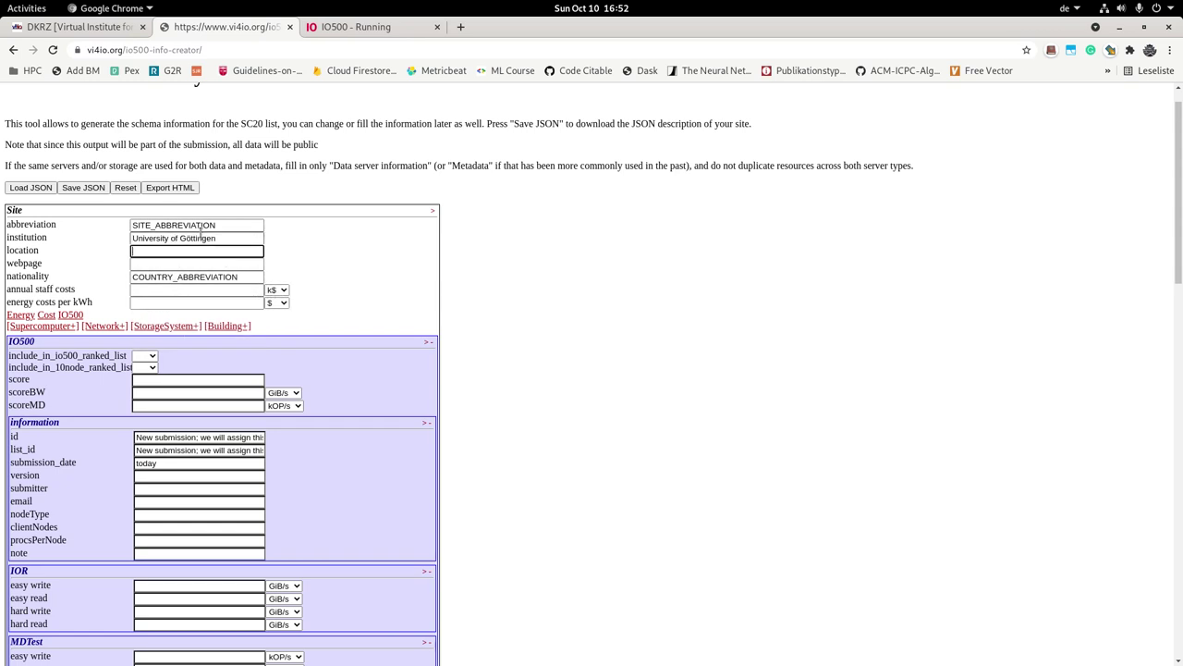
Set the site's nationality to GER.
key(Tab)
key(Tab)
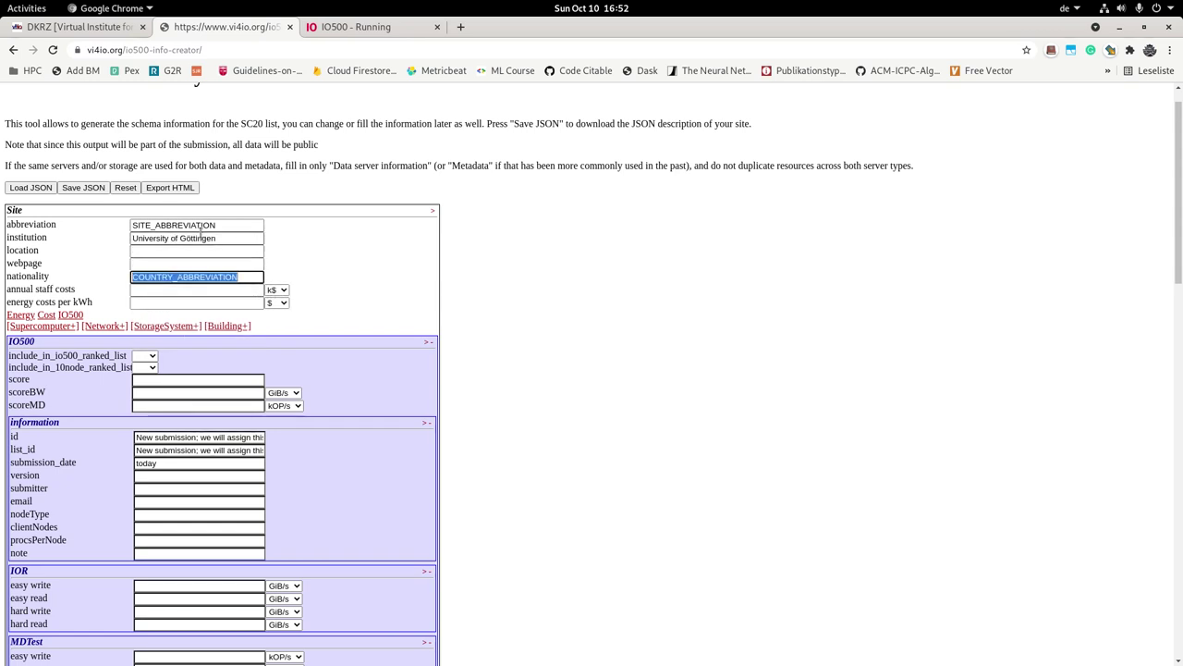
text(ger)
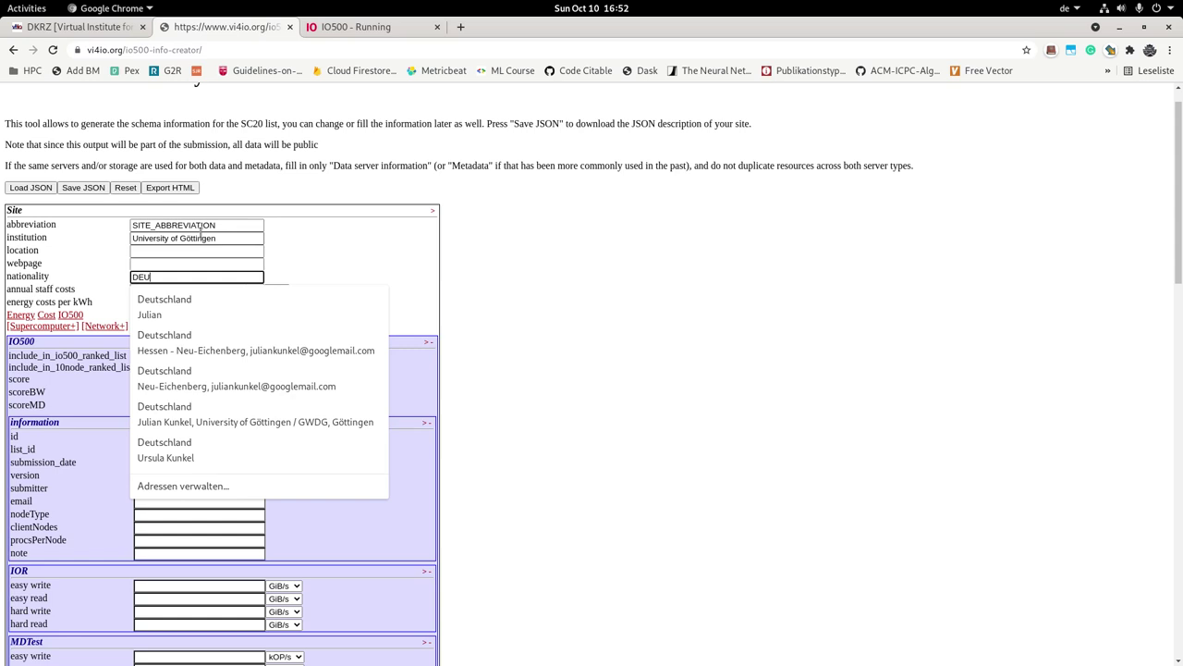
key(BackSpace)
key(BackSpace)
key(BackSpace)
text(GER)
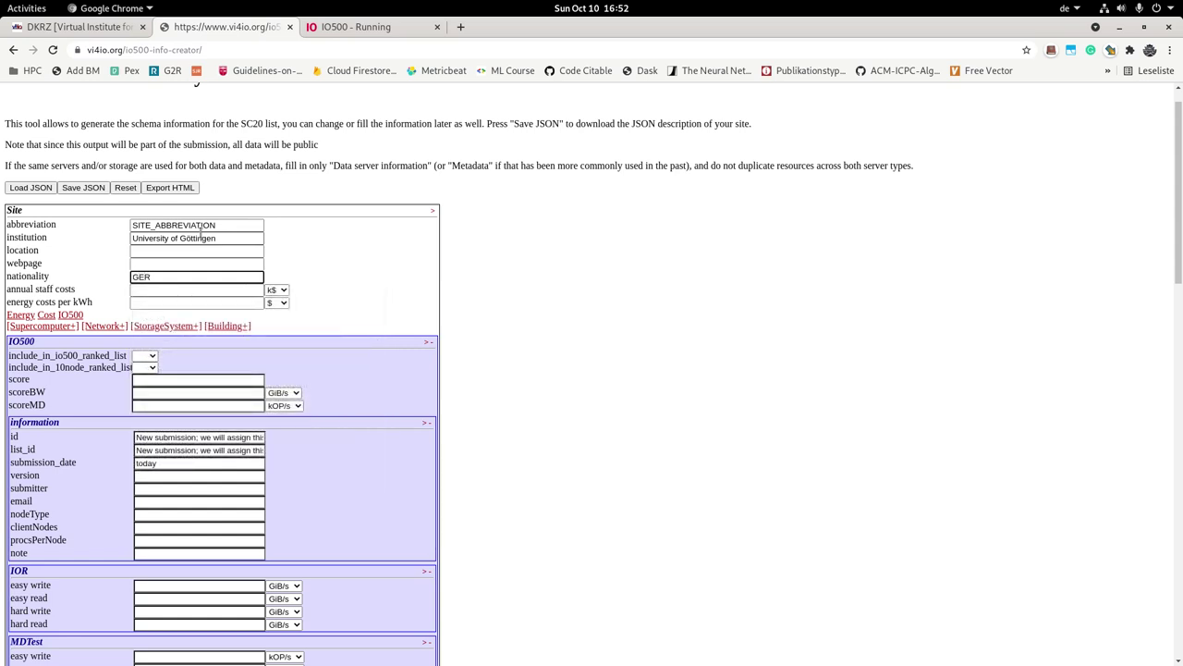
key(Tab)
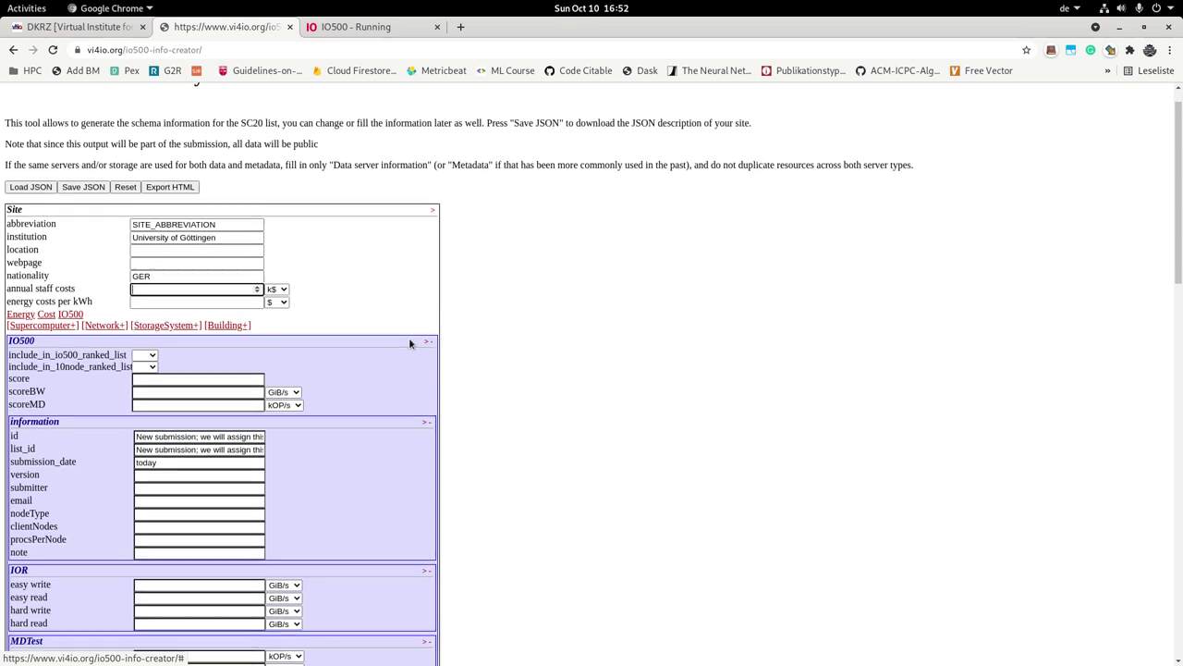
Collapse the IO500 section of the site form.
scroll(410, 340, down, 1)
scroll(409, 343, down, 1)
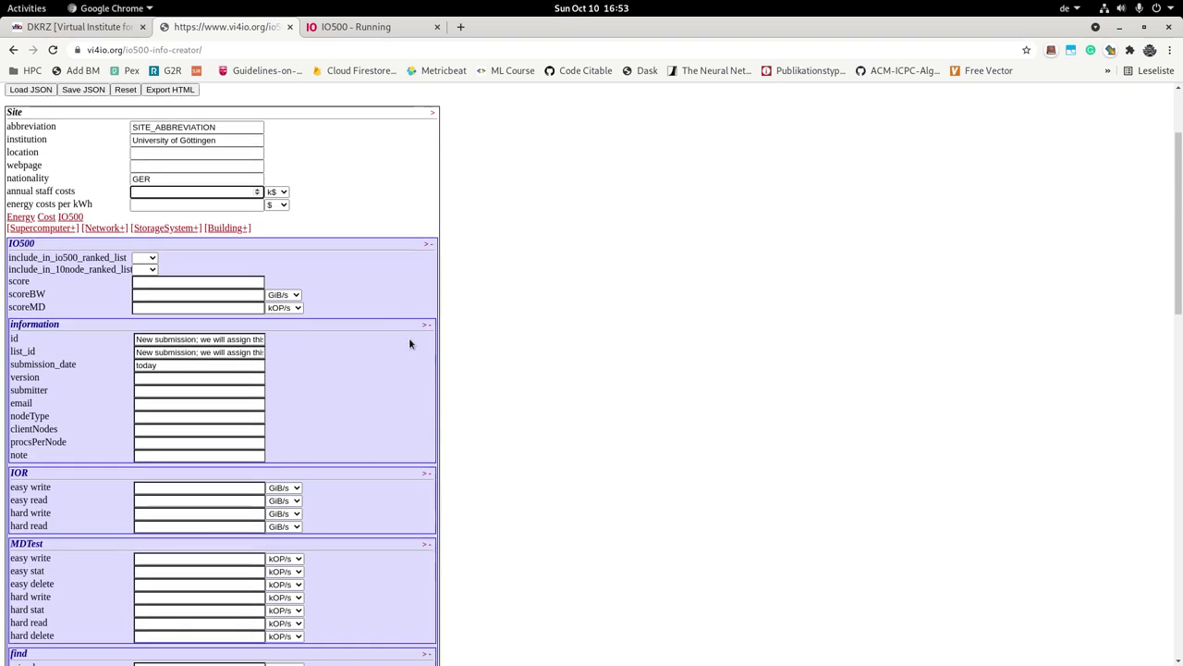
click(427, 246)
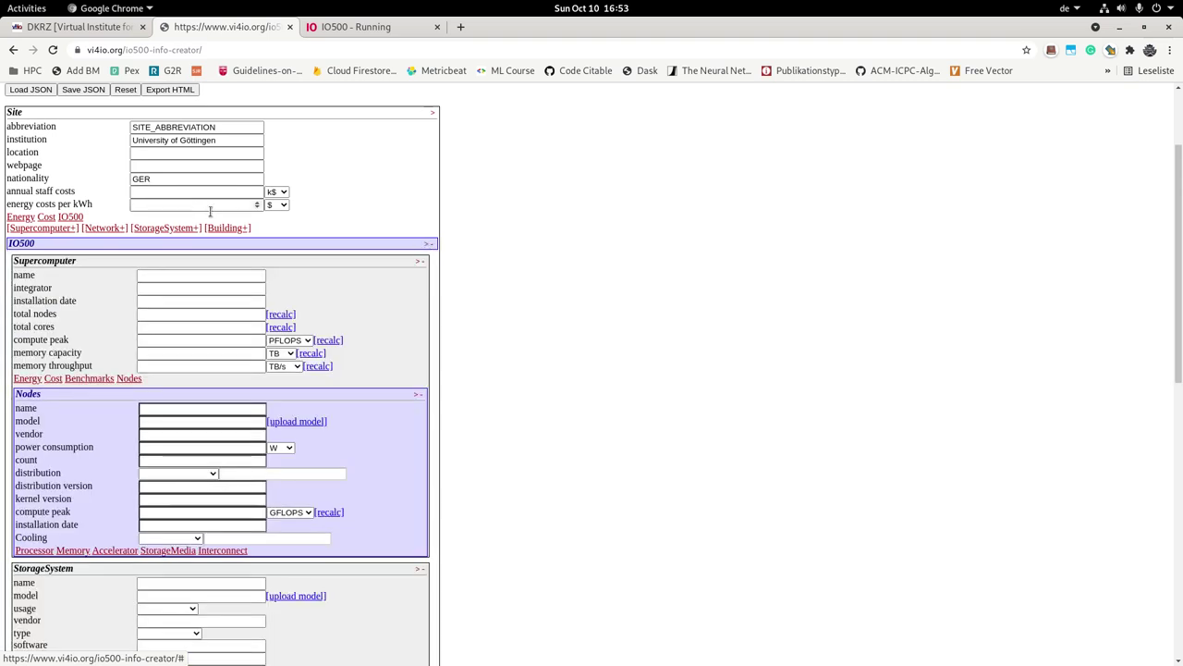
scroll(336, 235, up, 1)
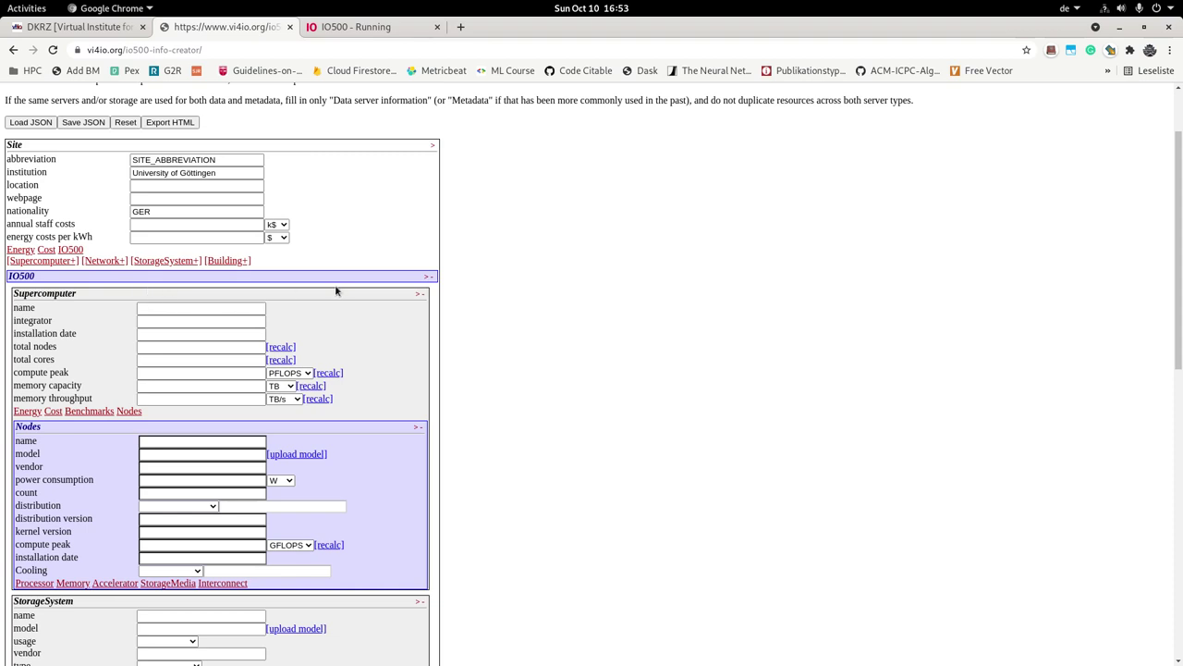
Review the Supercomputer and Nodes fields without filling them in, and collapse the Supercomputer section.
click(240, 307)
click(360, 329)
click(245, 307)
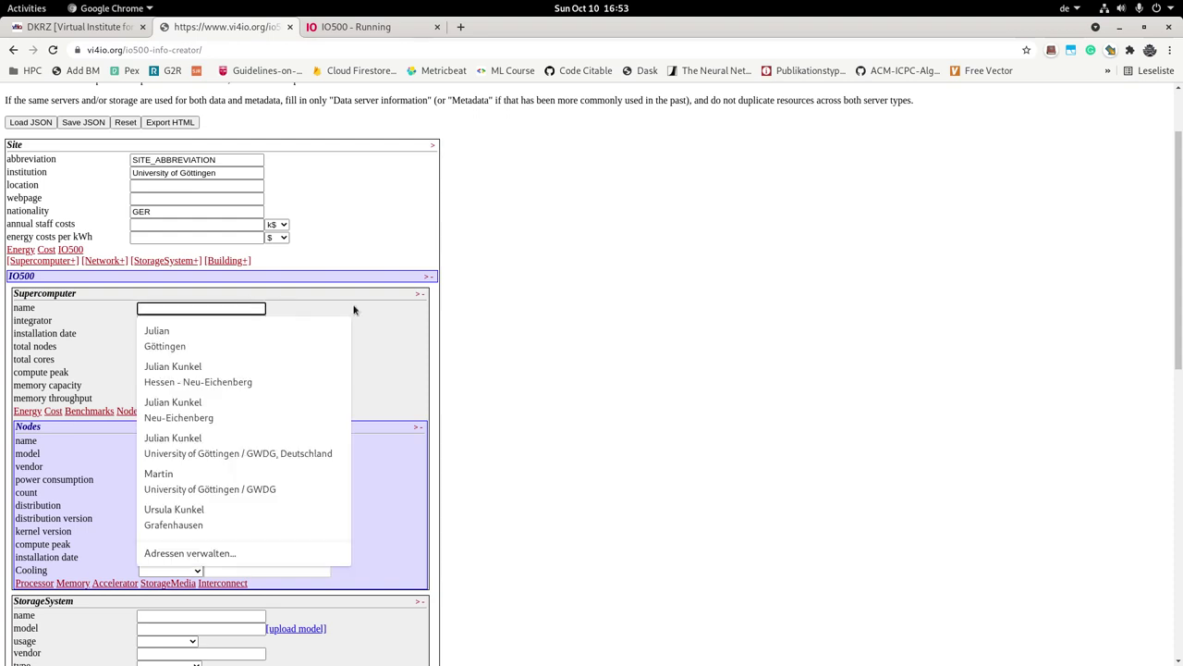
click(392, 305)
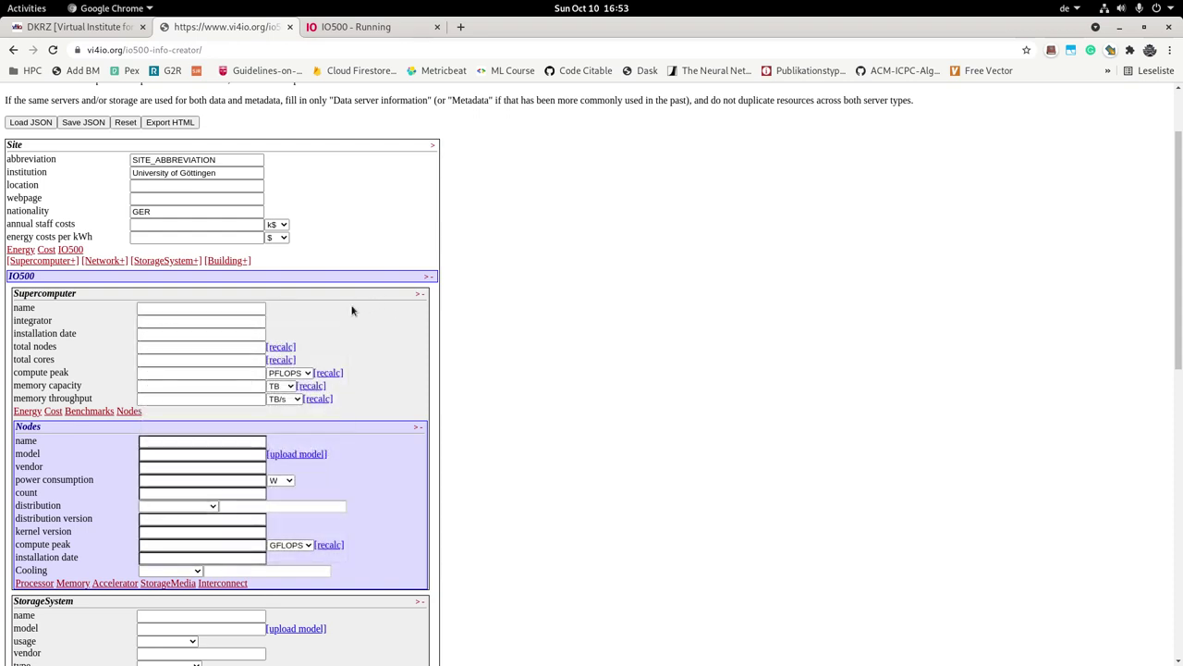
scroll(351, 314, down, 2)
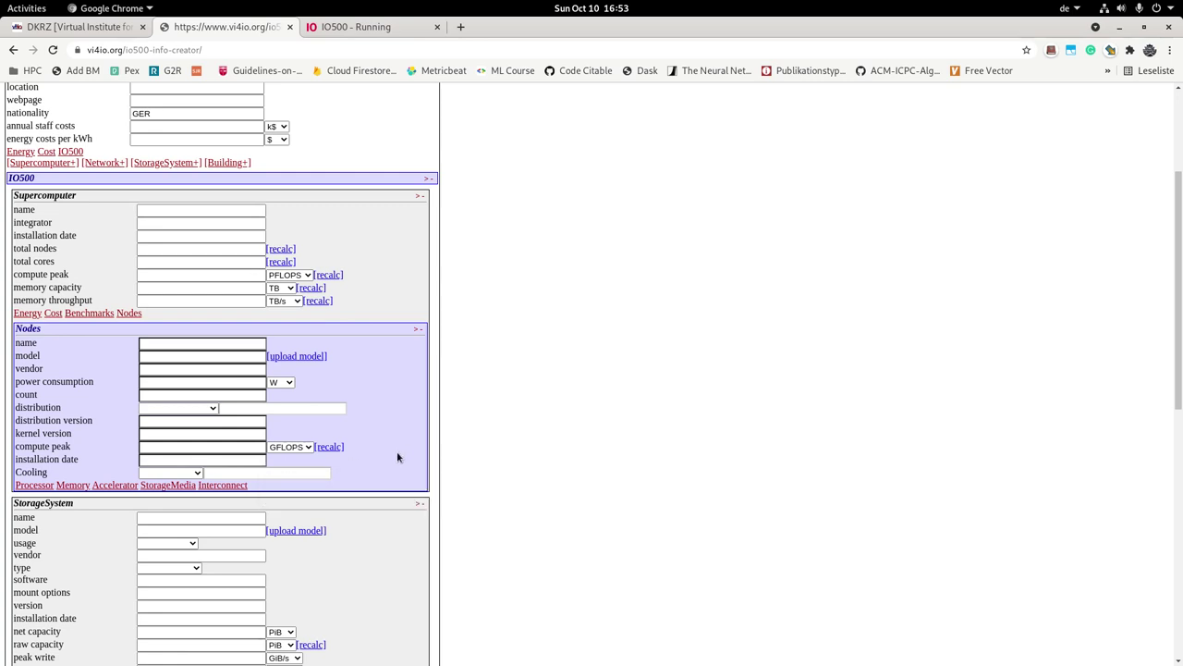
scroll(374, 365, up, 2)
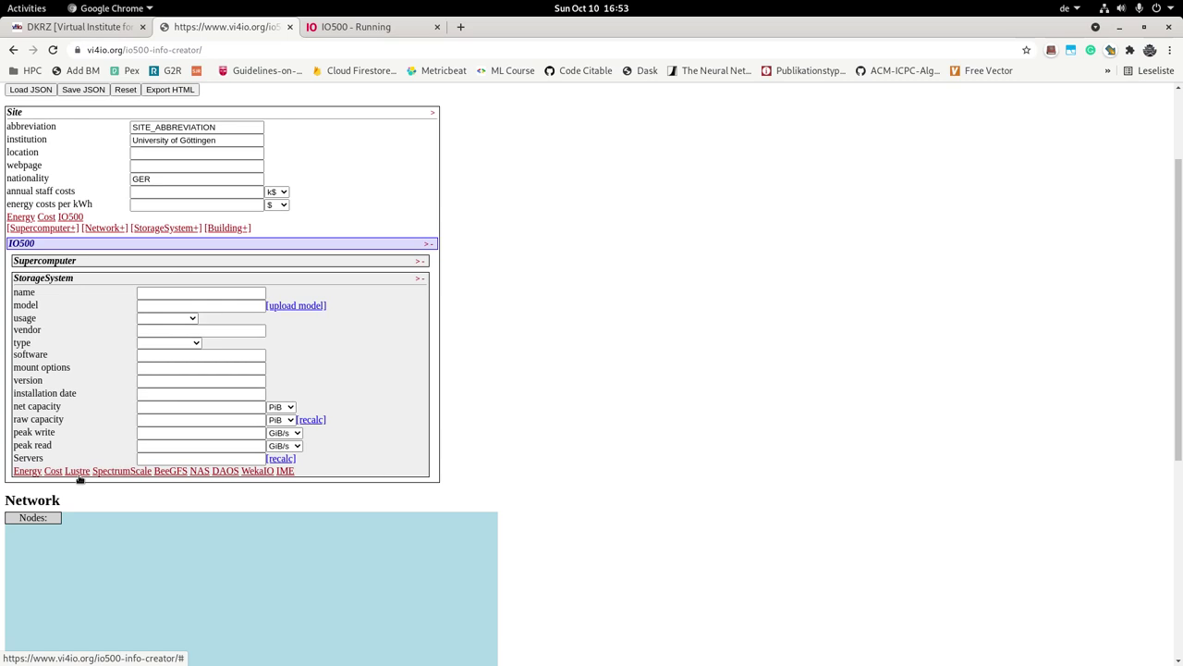
Add a Lustre section to the storage system, with the LDISKFS backend and the DNE2 feature enabled.
click(78, 472)
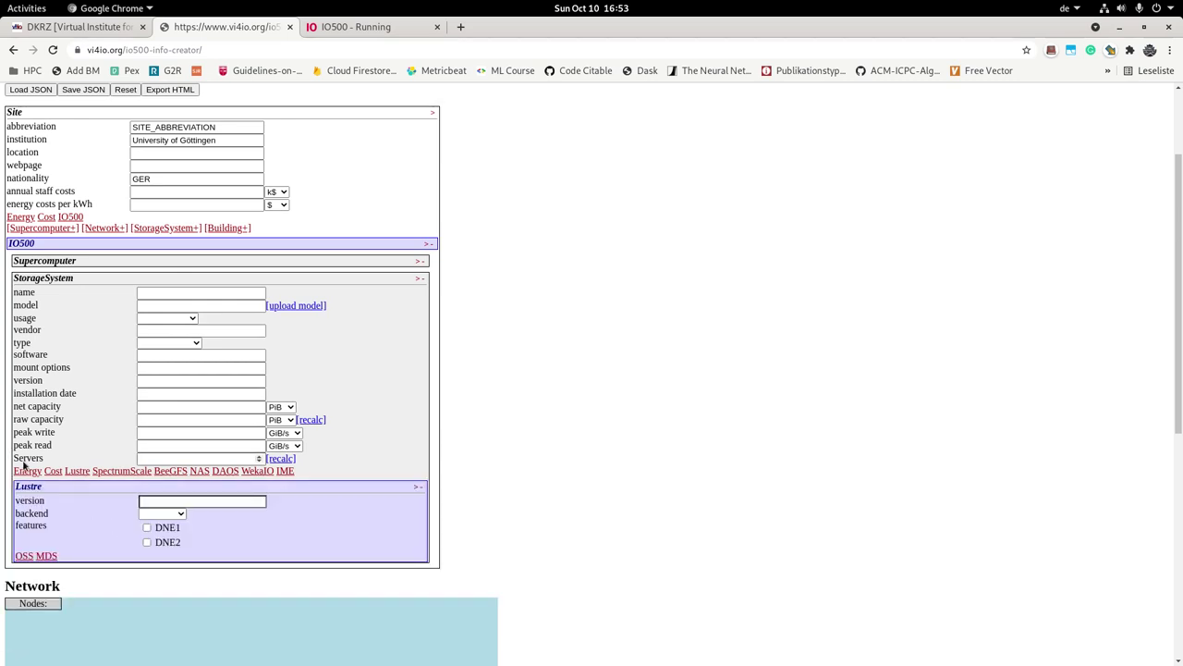
click(167, 514)
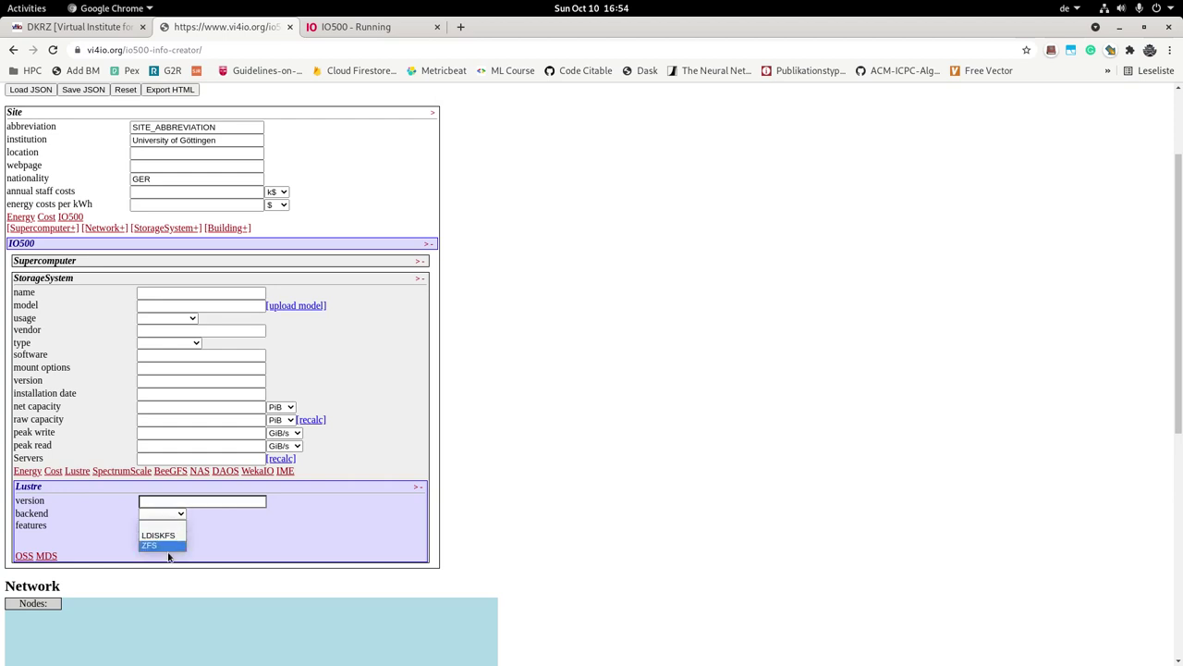
click(161, 536)
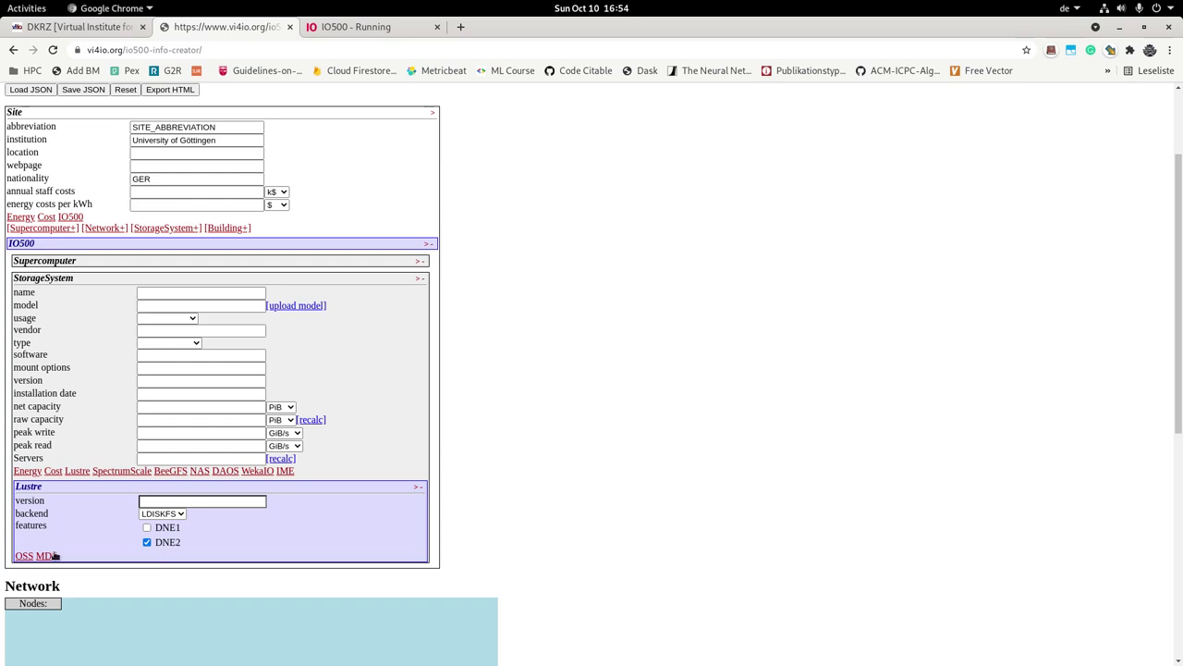
Add an OSS section and an MDS section under Lustre.
click(35, 555)
scroll(35, 462, down, 4)
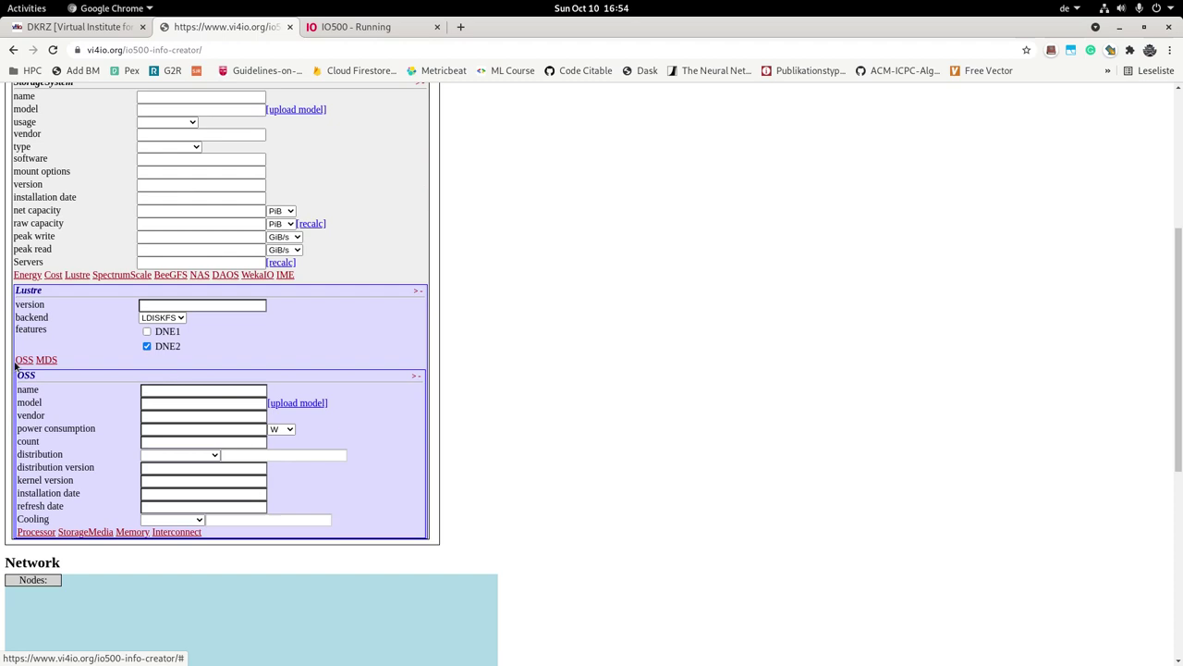
click(41, 360)
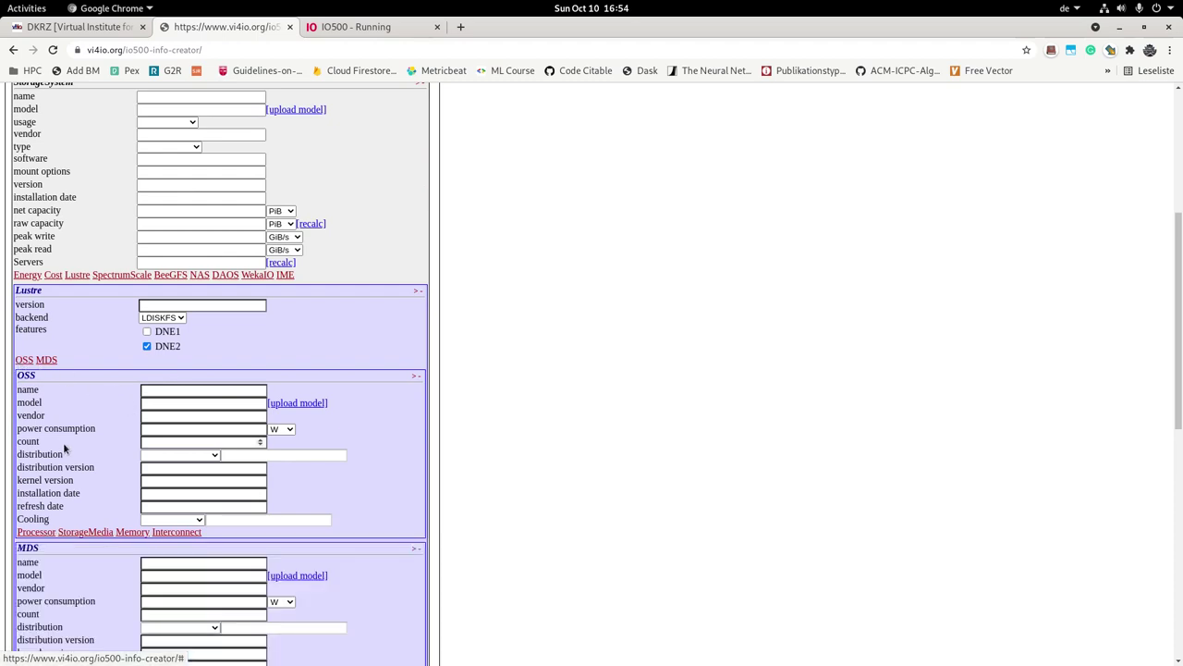
scroll(178, 419, down, 2)
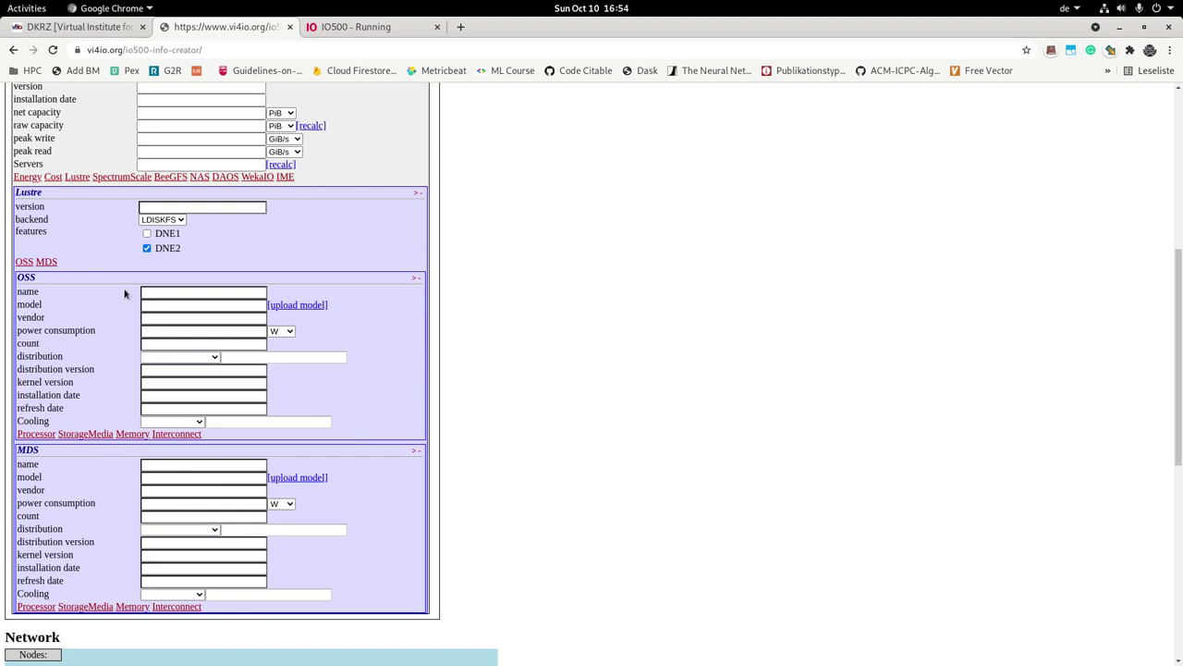
Add a second OSS section under Lustre and name the first OSS model1.
click(25, 263)
scroll(41, 356, down, 2)
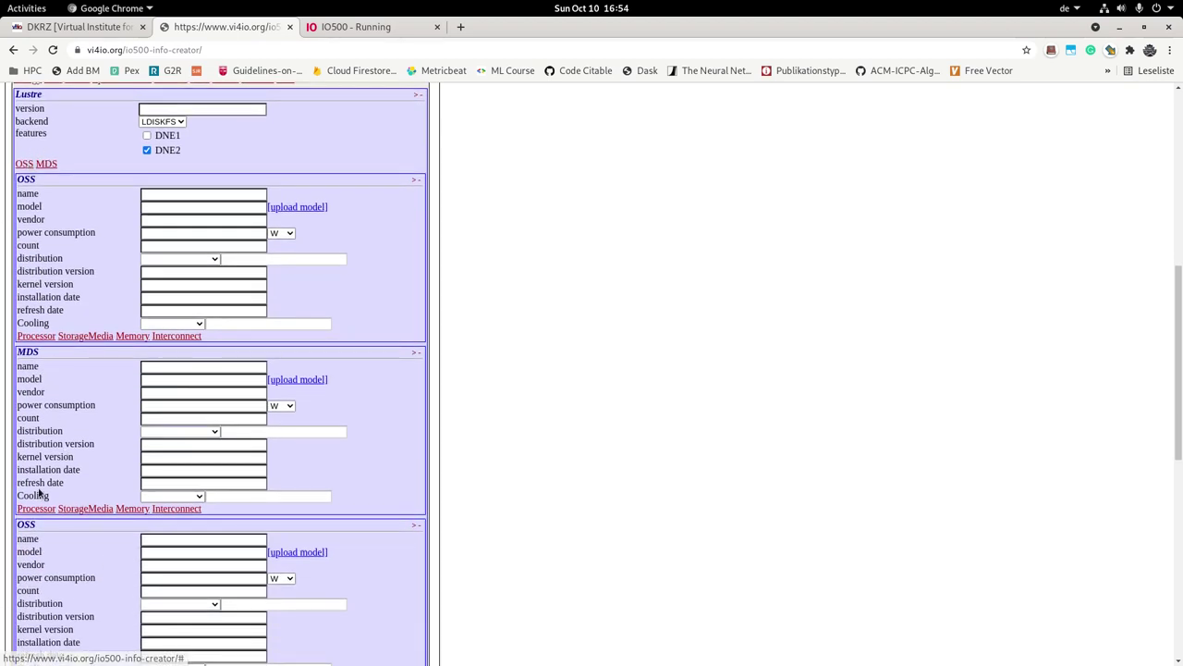
click(162, 195)
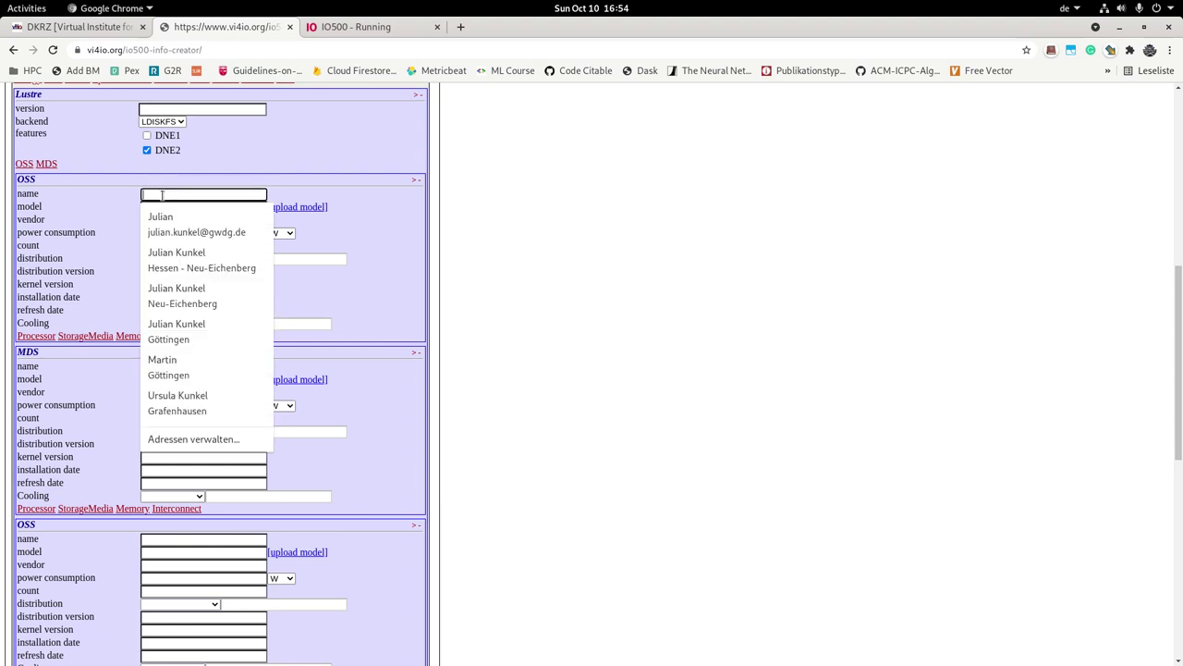
text(model1)
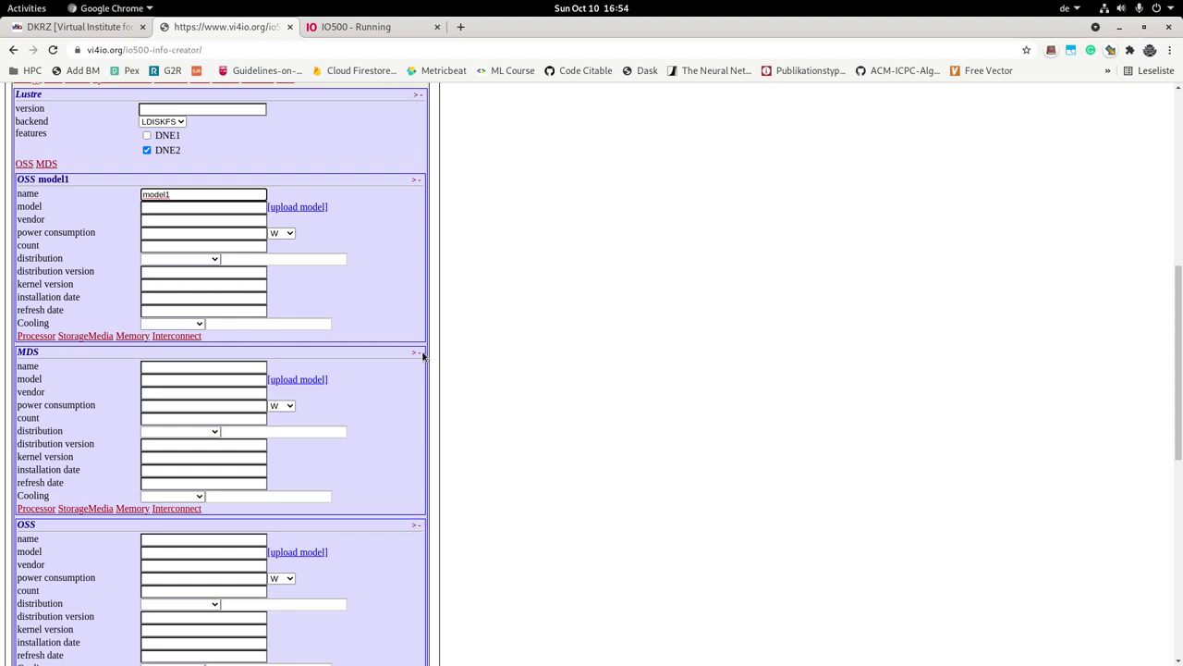
Remove the MDS section and name the second OSS model2.
click(418, 353)
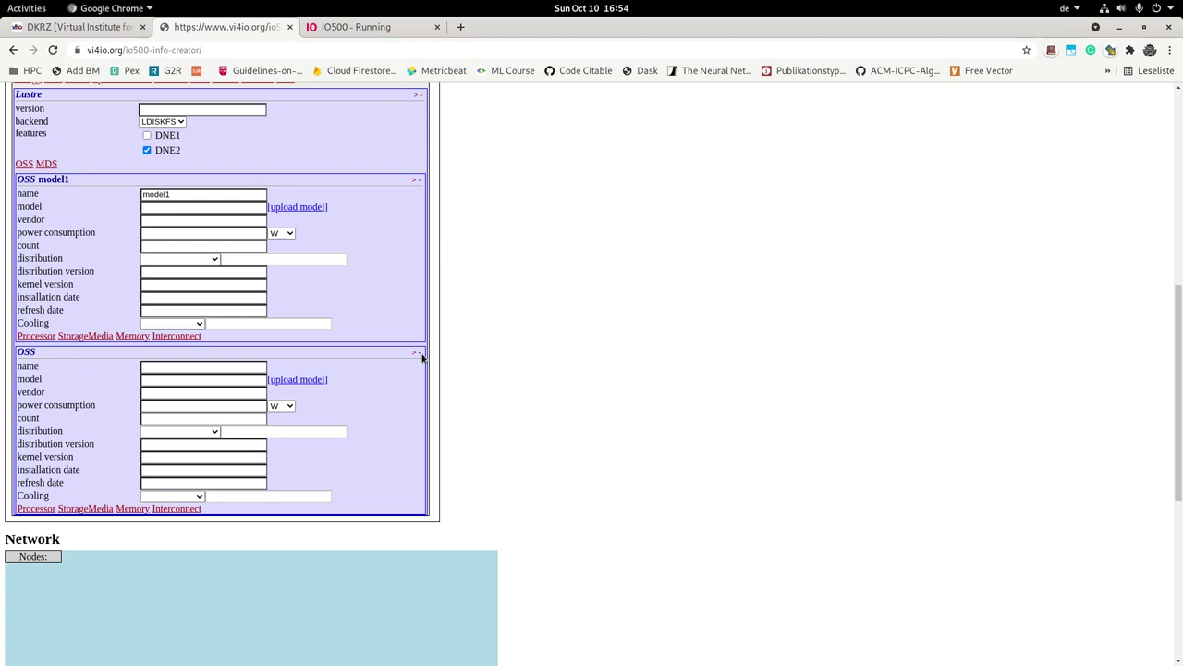
click(415, 355)
click(414, 355)
click(174, 368)
text(mode)
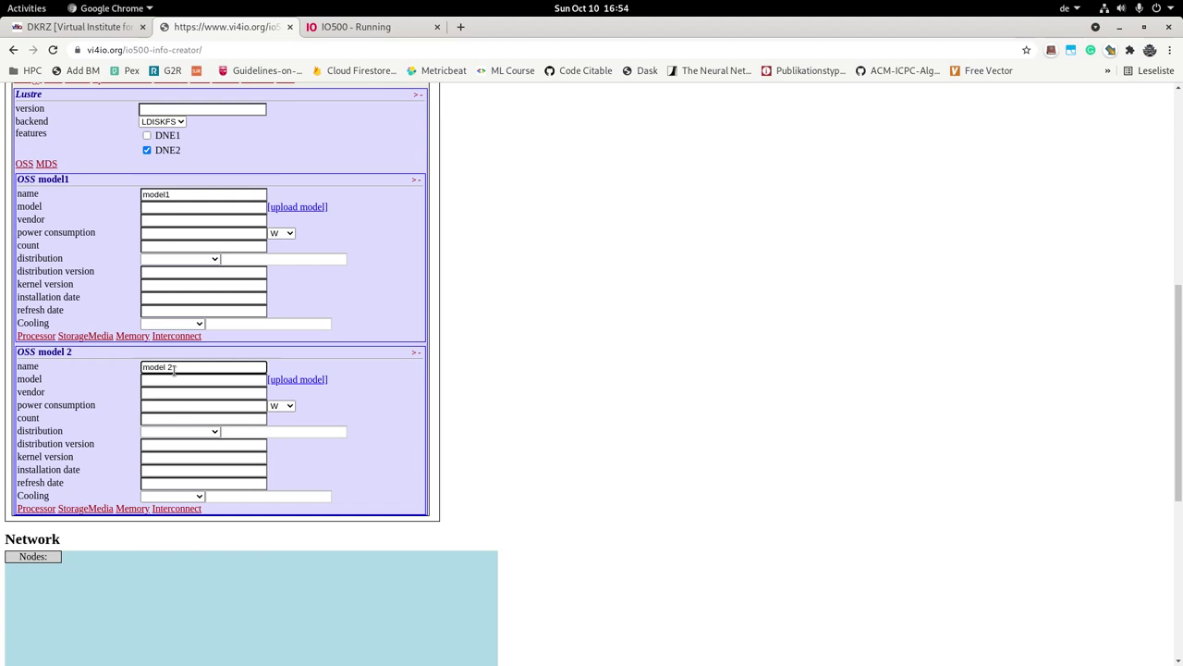
text(l2)
key(Tab)
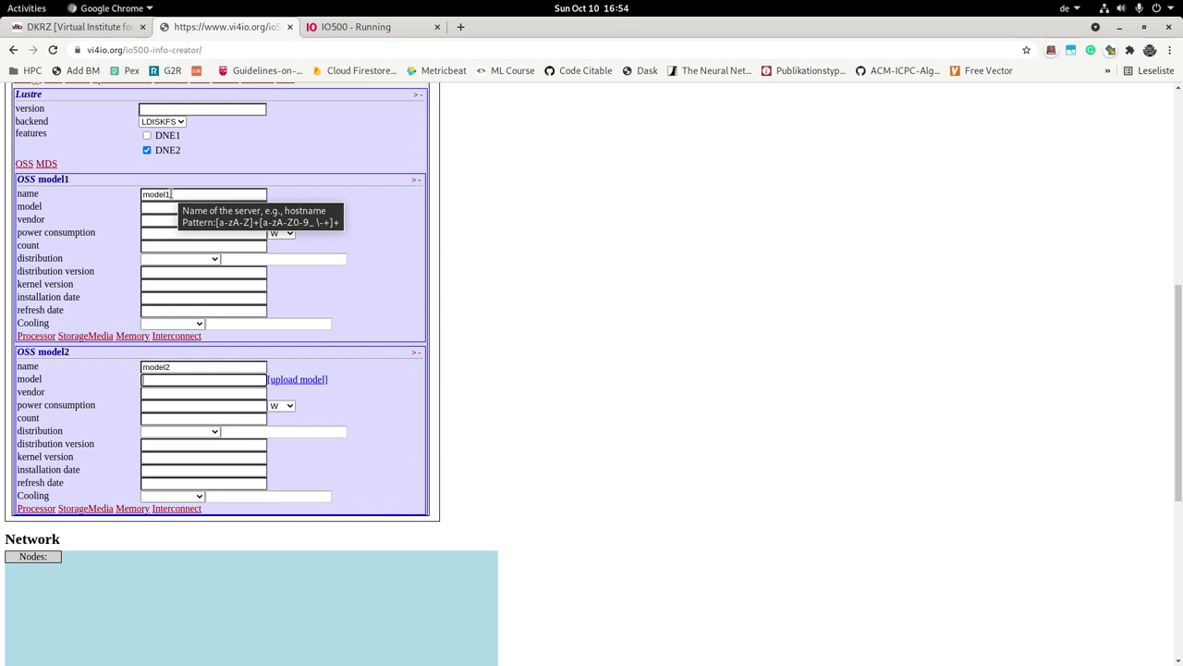
Add a StorageMedia section to the model1 OSS.
click(110, 337)
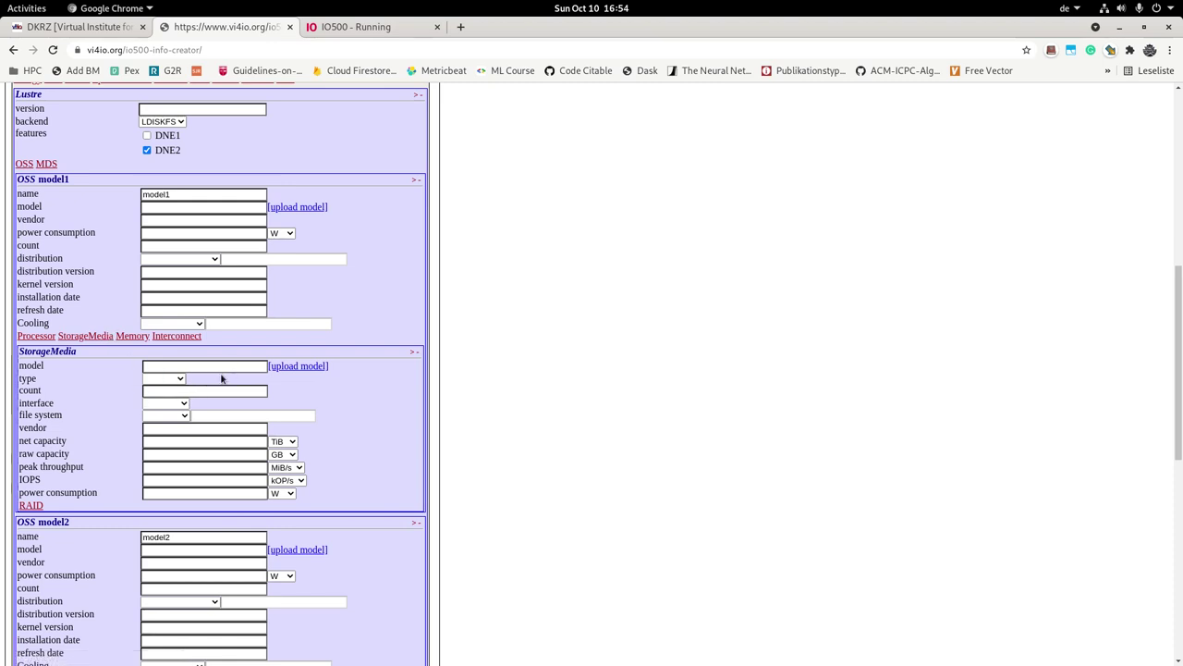
Set the count to 48 and the type to HDD for the model1 OSS storage media.
click(195, 367)
click(194, 391)
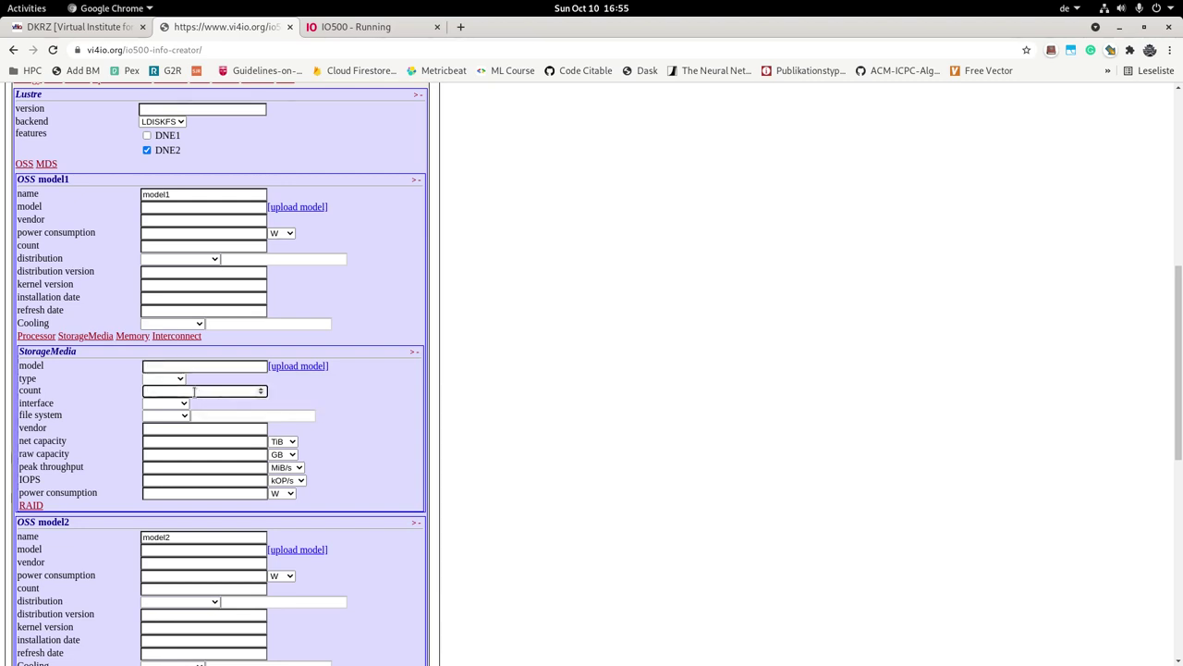
click(172, 380)
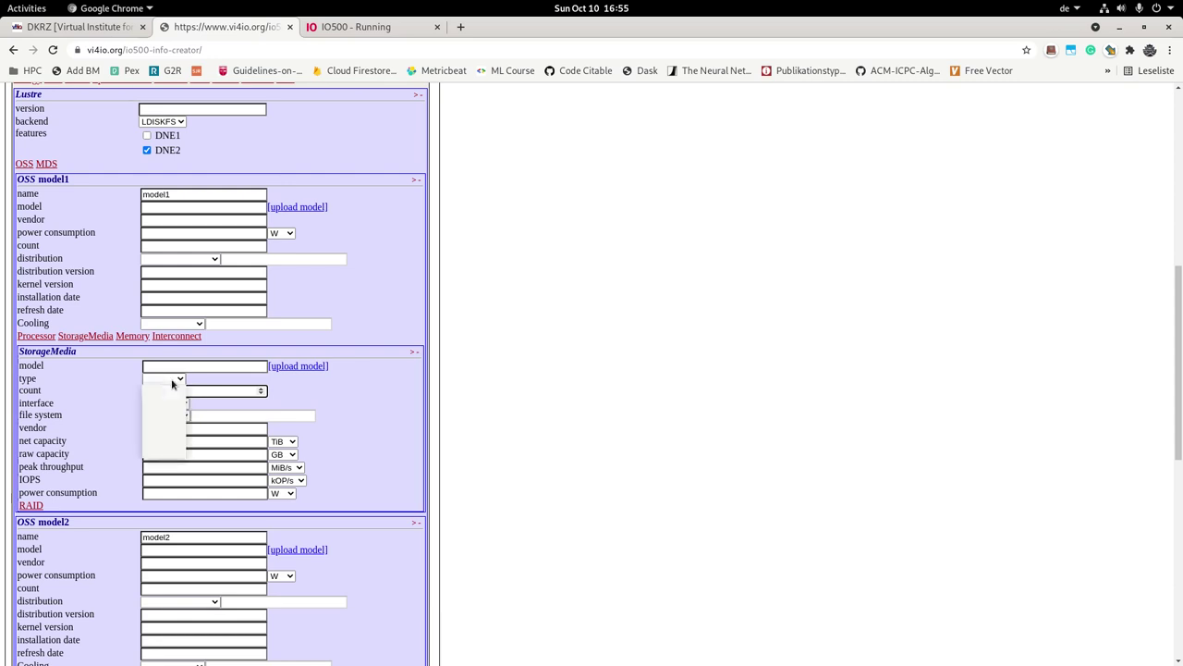
click(157, 429)
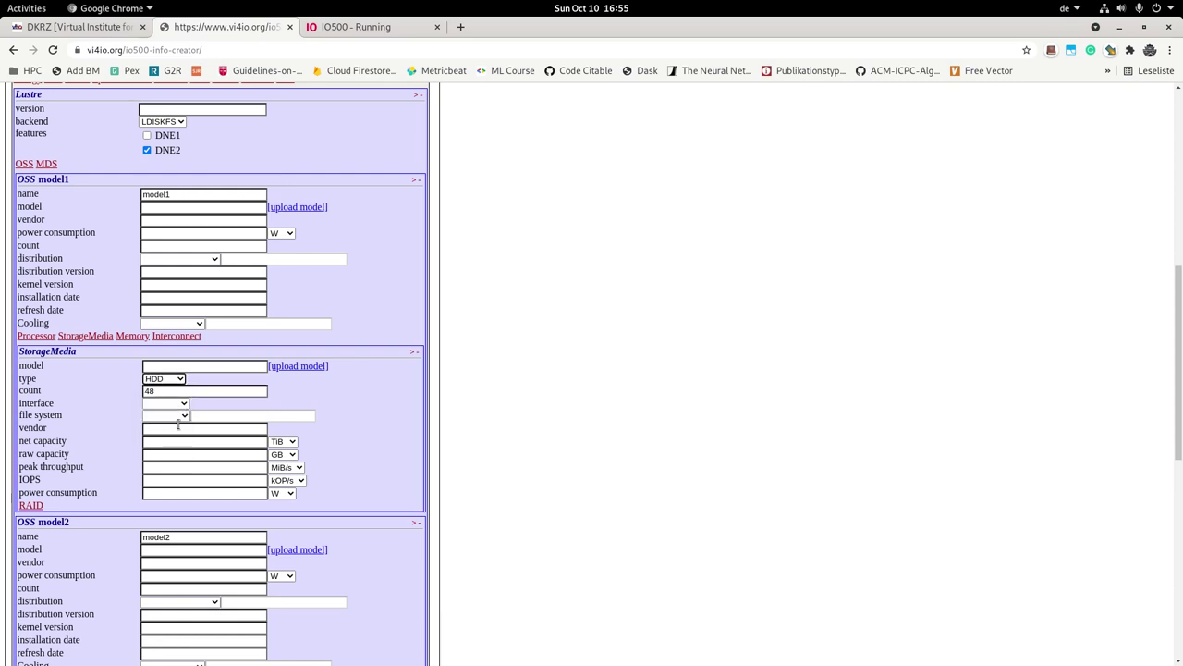
Set the storage media's interface to SATA3 and its file system to EXT4.
click(188, 404)
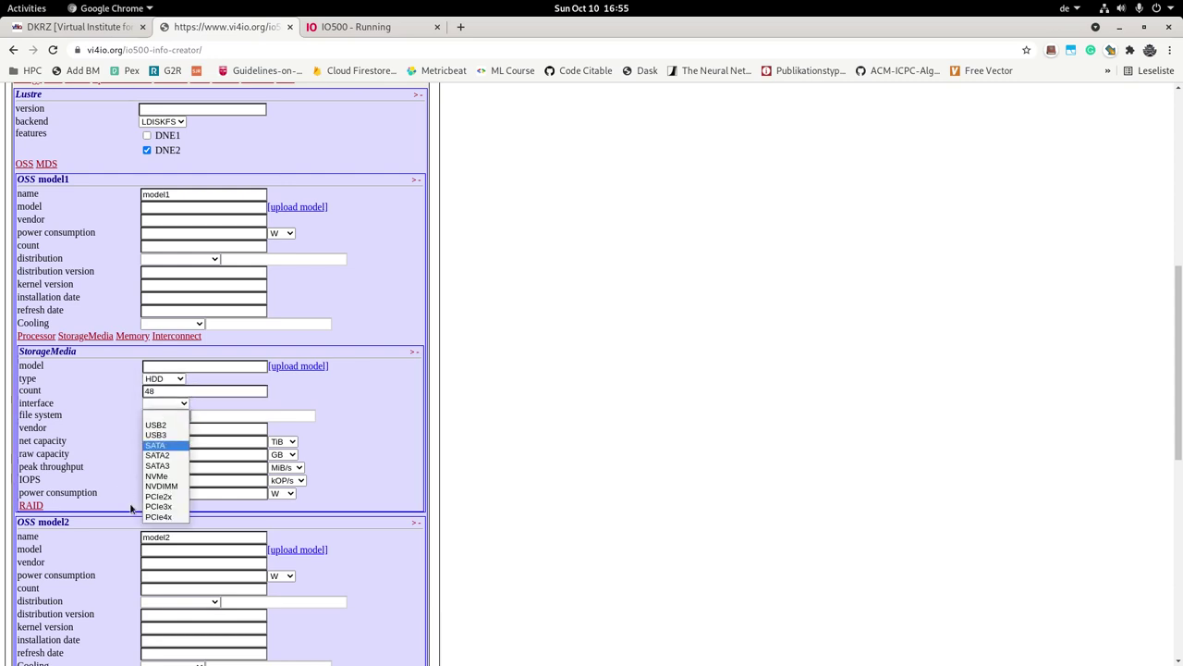
click(185, 465)
click(188, 416)
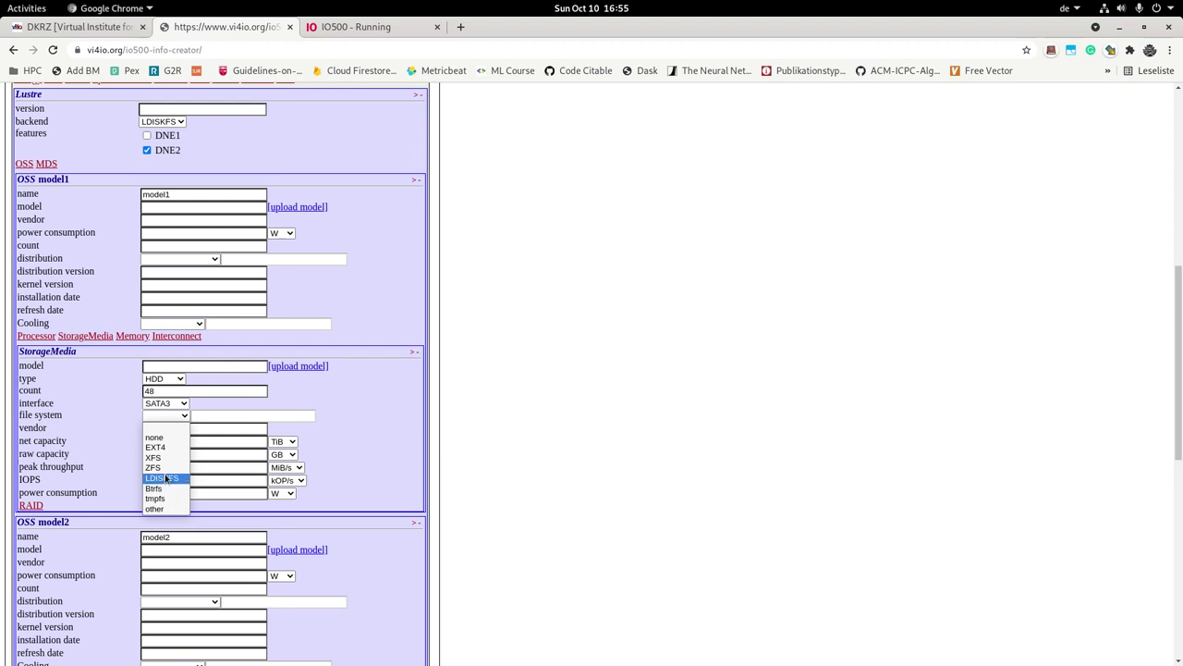
click(185, 447)
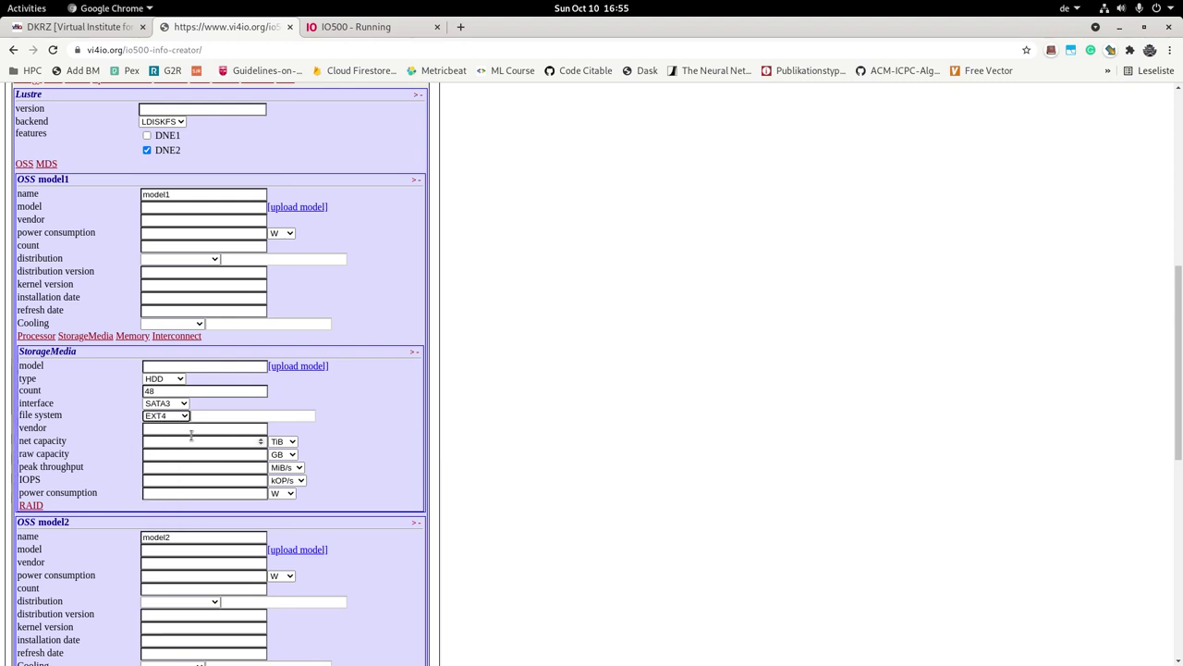
click(234, 410)
Try to save the site description as JSON.
scroll(222, 597, up, 10)
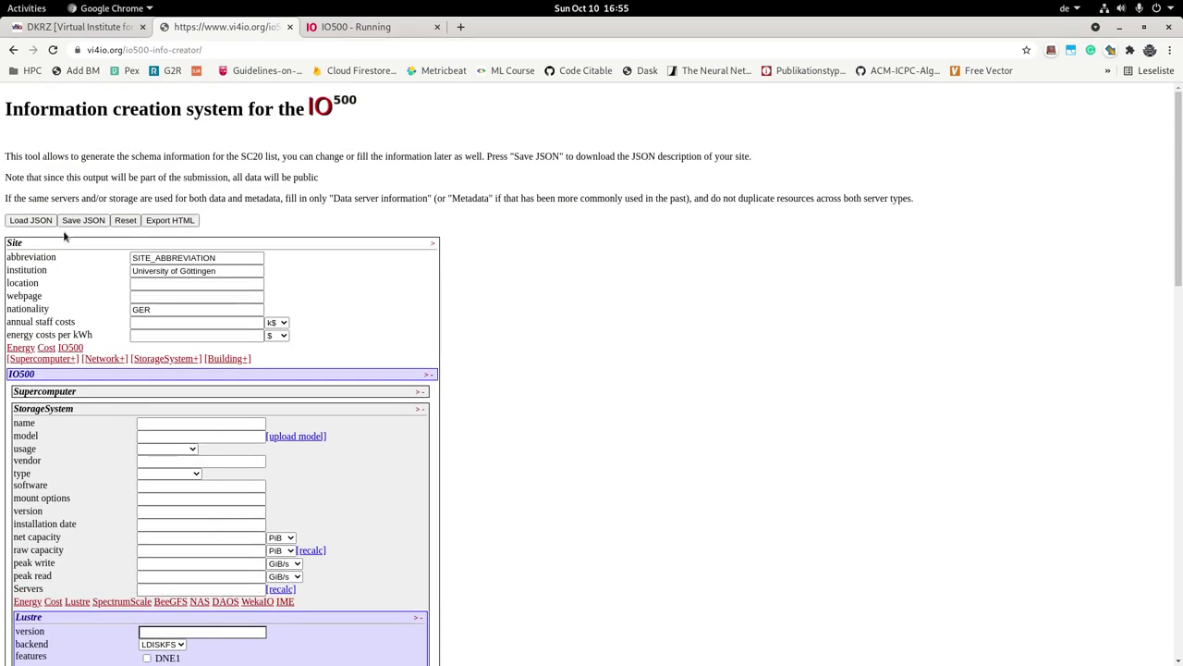
click(70, 221)
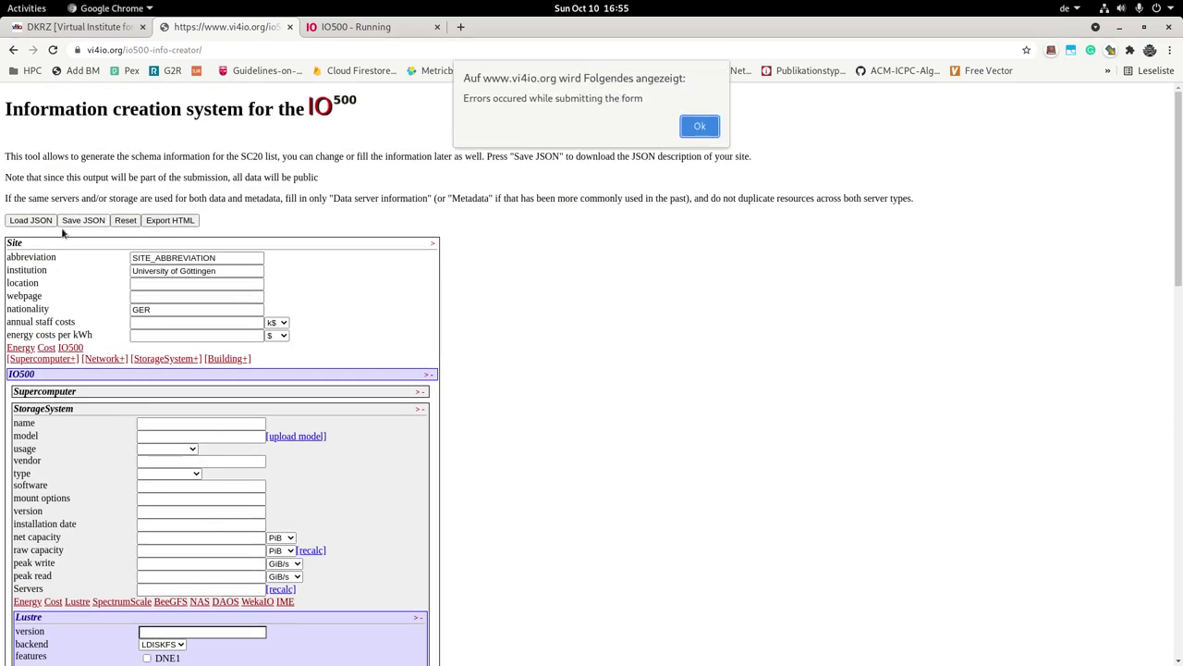
click(699, 126)
Change the institution to University of Goettingen and name the storage system Lustre01.
click(221, 297)
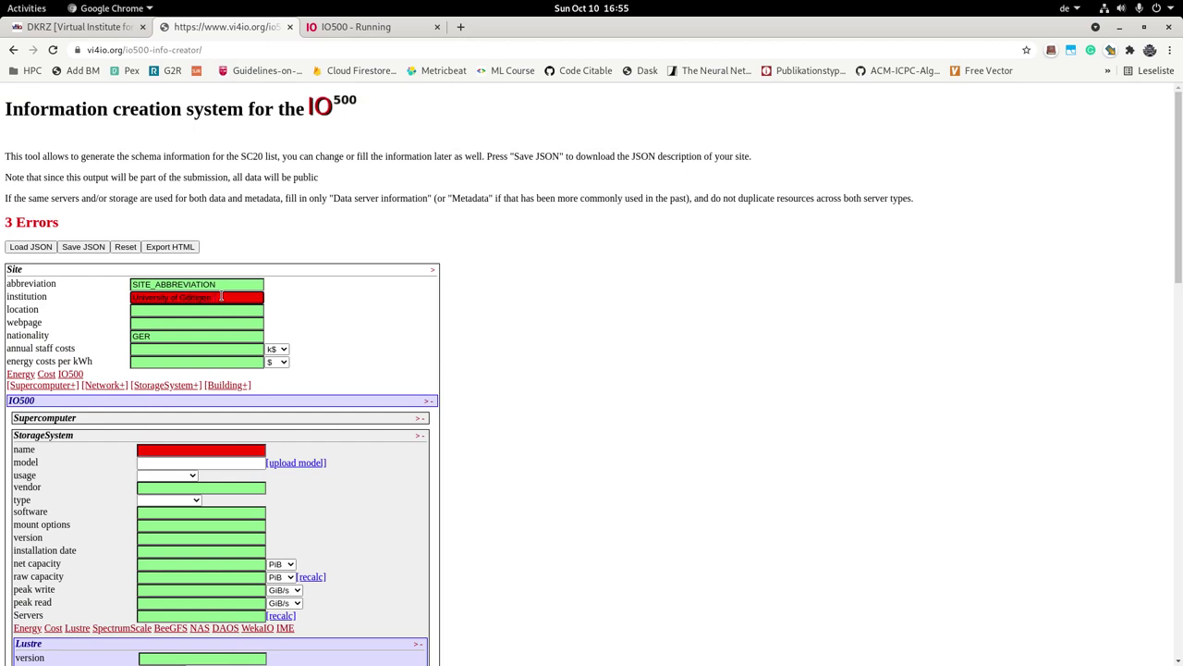
click(225, 451)
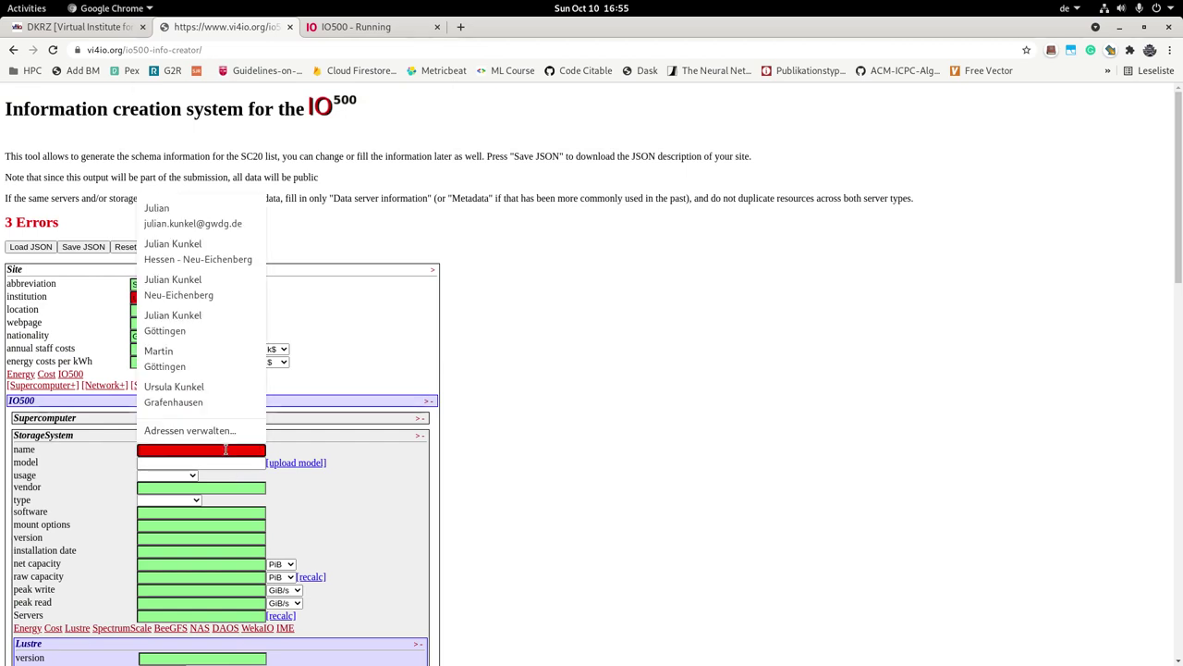
click(384, 498)
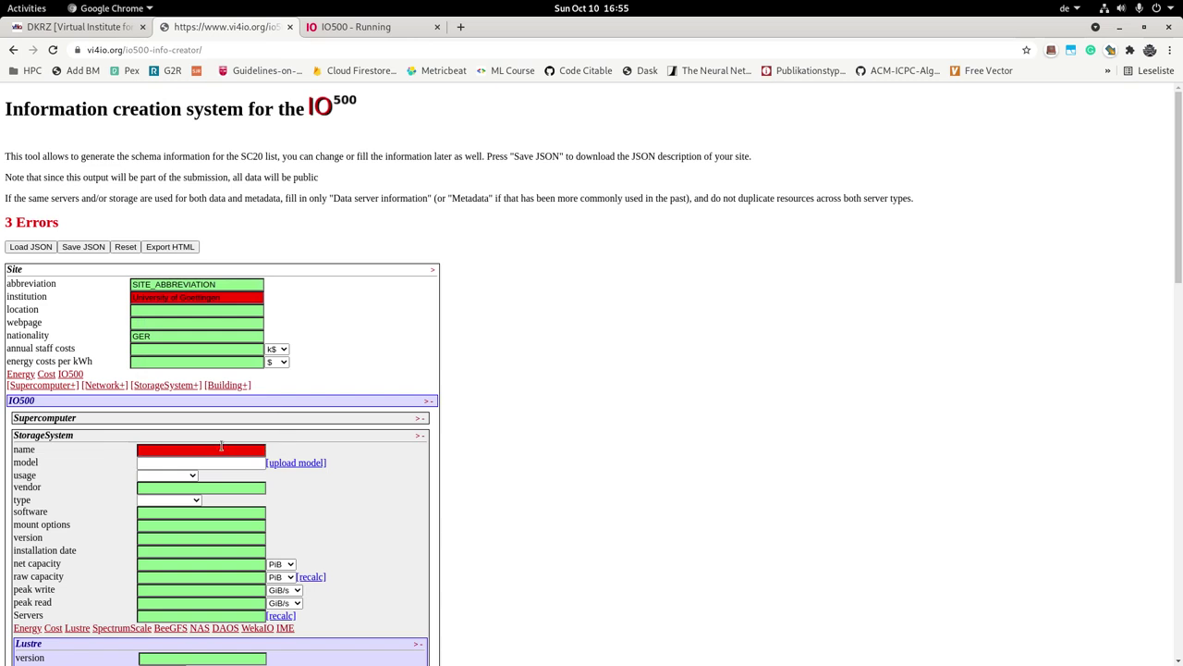
click(220, 451)
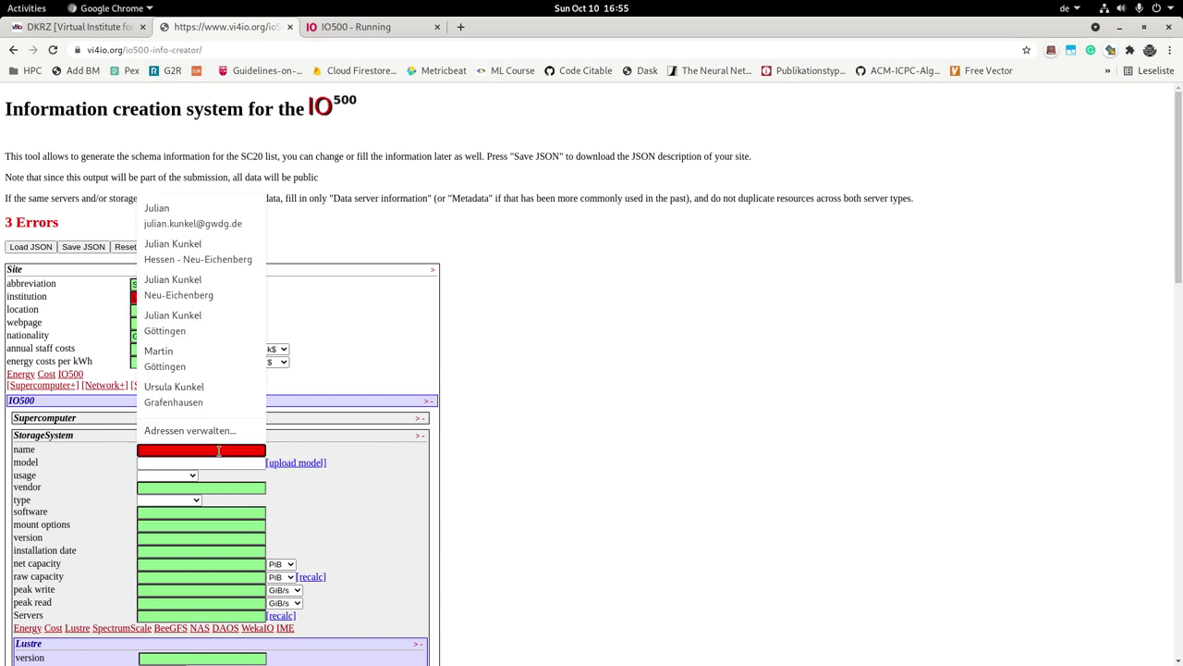
text(Lustre01)
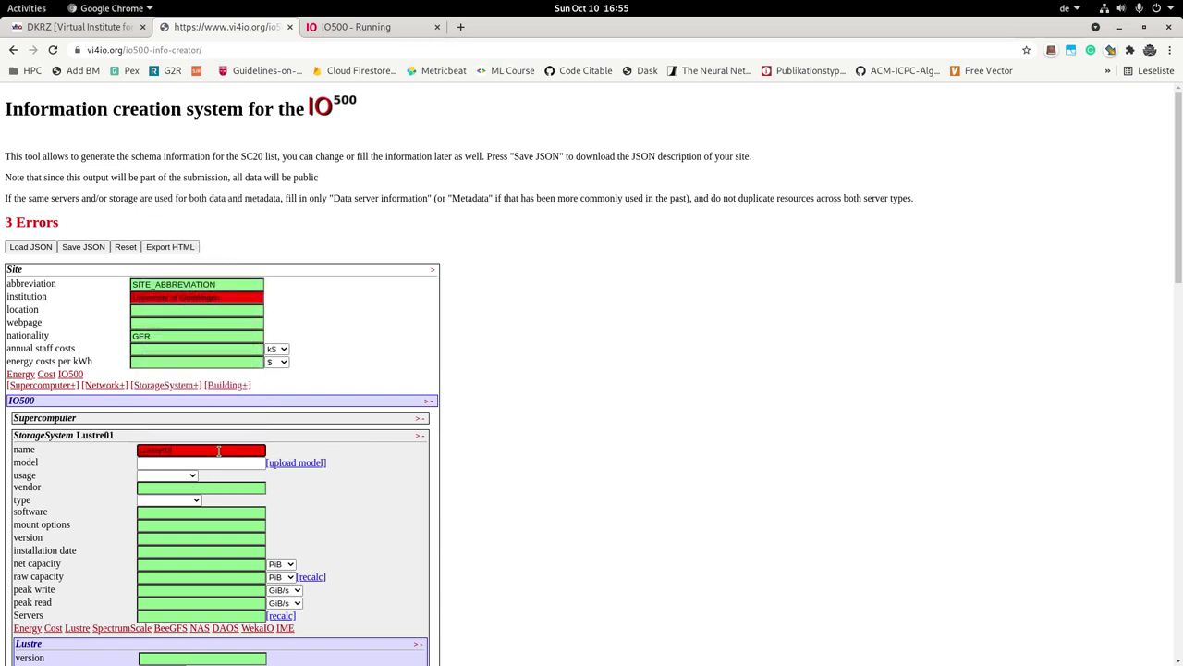
Expand the Supercomputer section and name the supercomputer Testsystem.
click(417, 418)
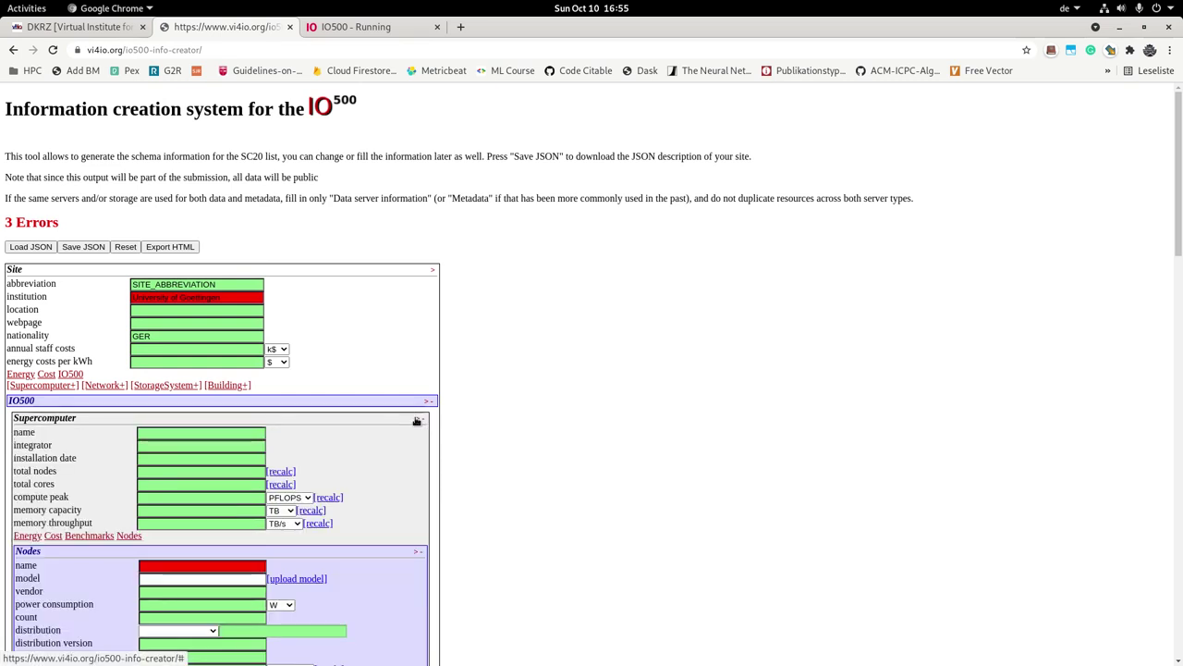
click(245, 432)
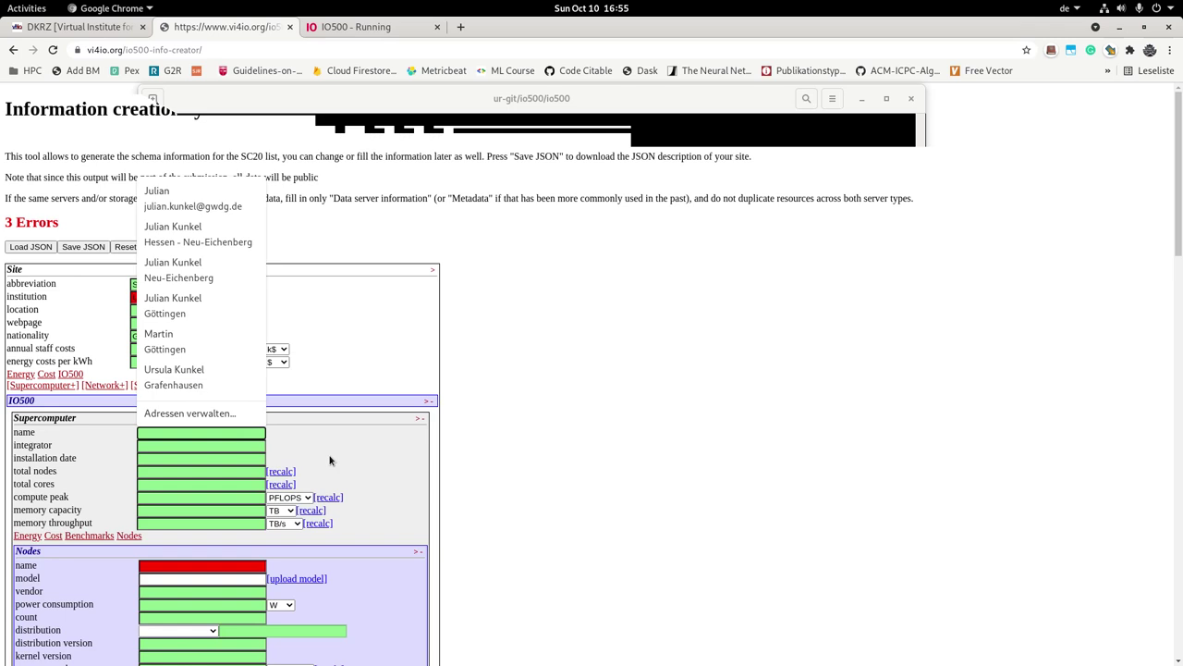
scroll(321, 490, down, 1)
scroll(320, 490, down, 3)
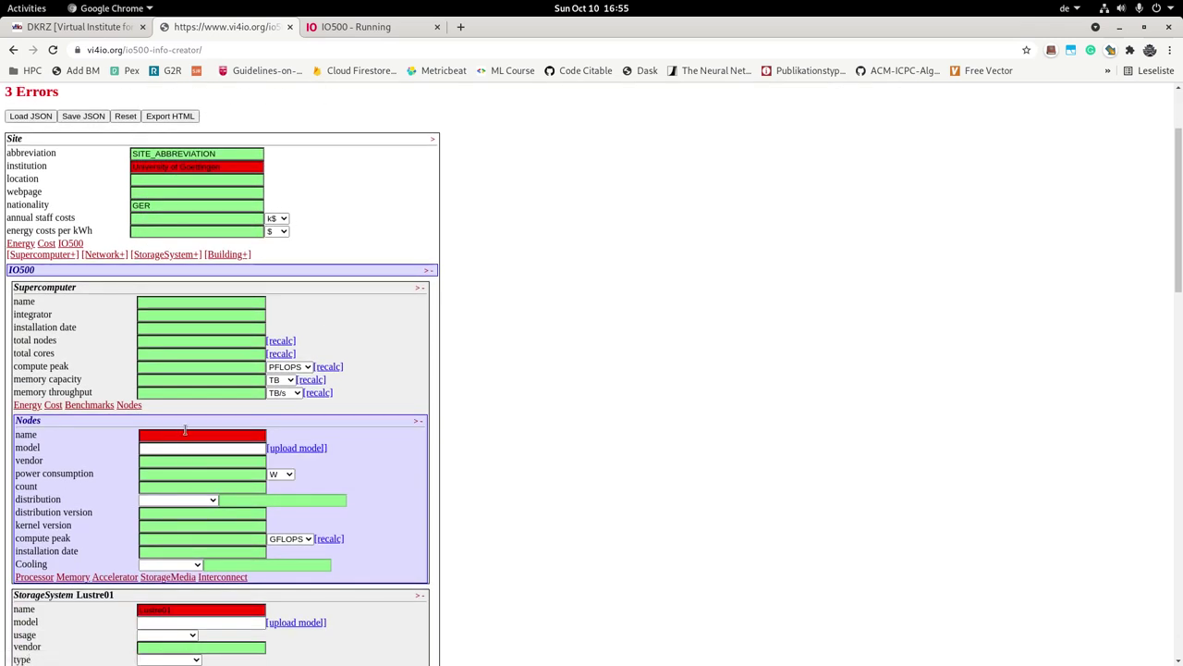
click(186, 305)
text(Testsystem)
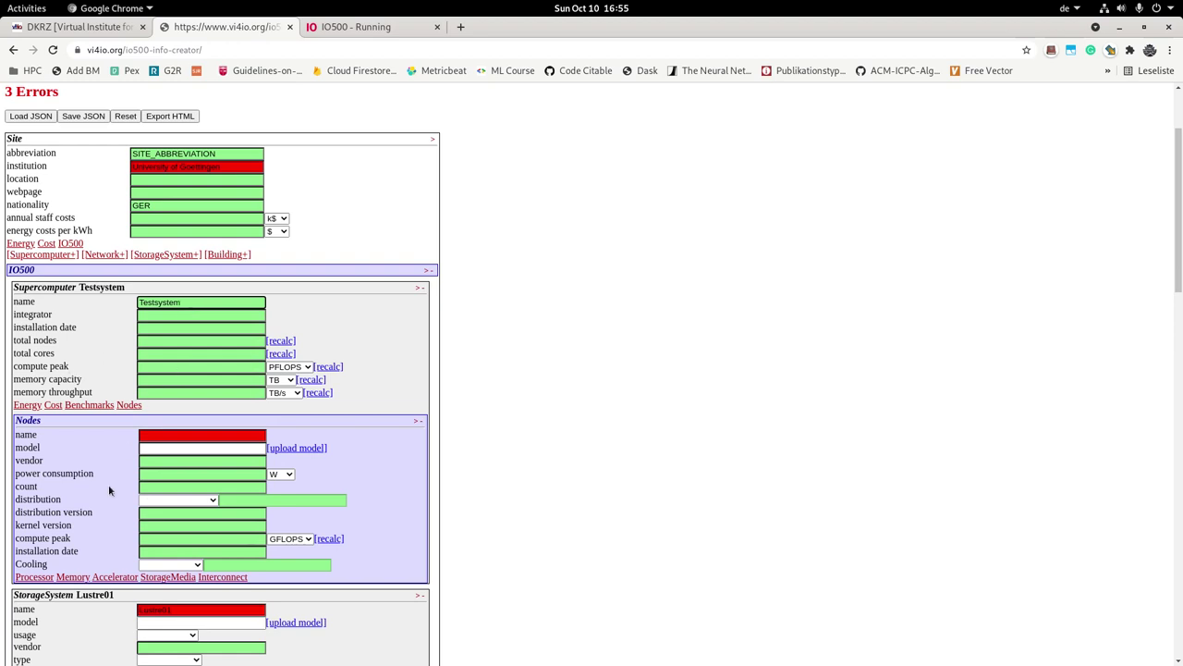
Name the Nodes section under the supercomputer default.
click(209, 432)
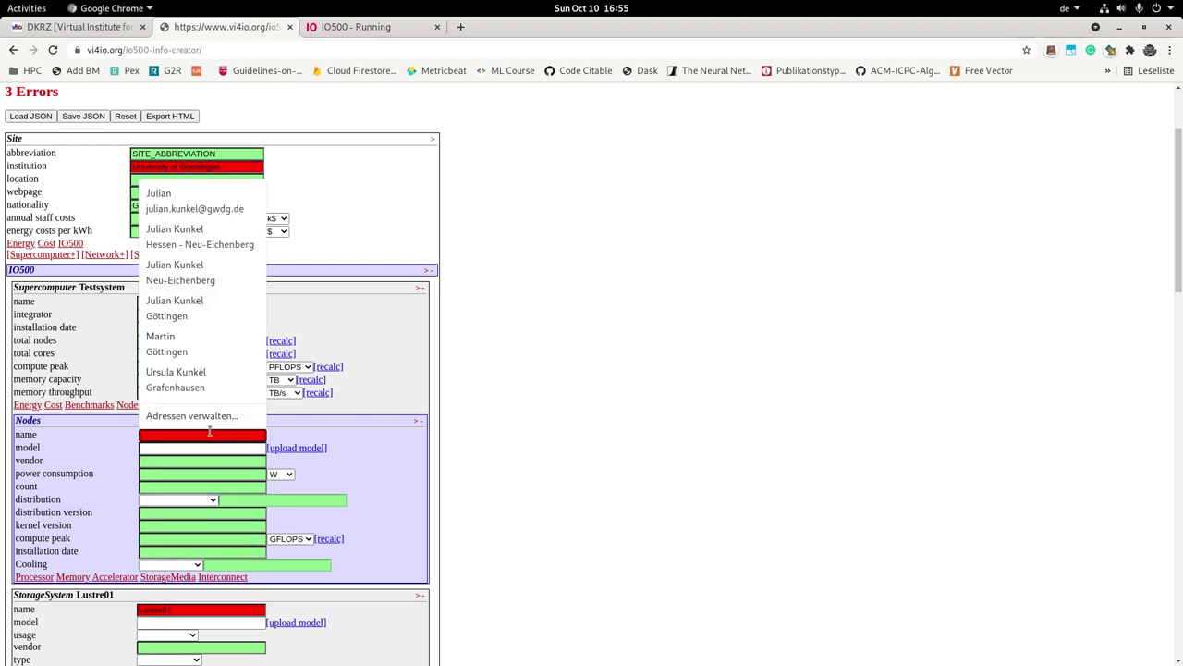
text(defu)
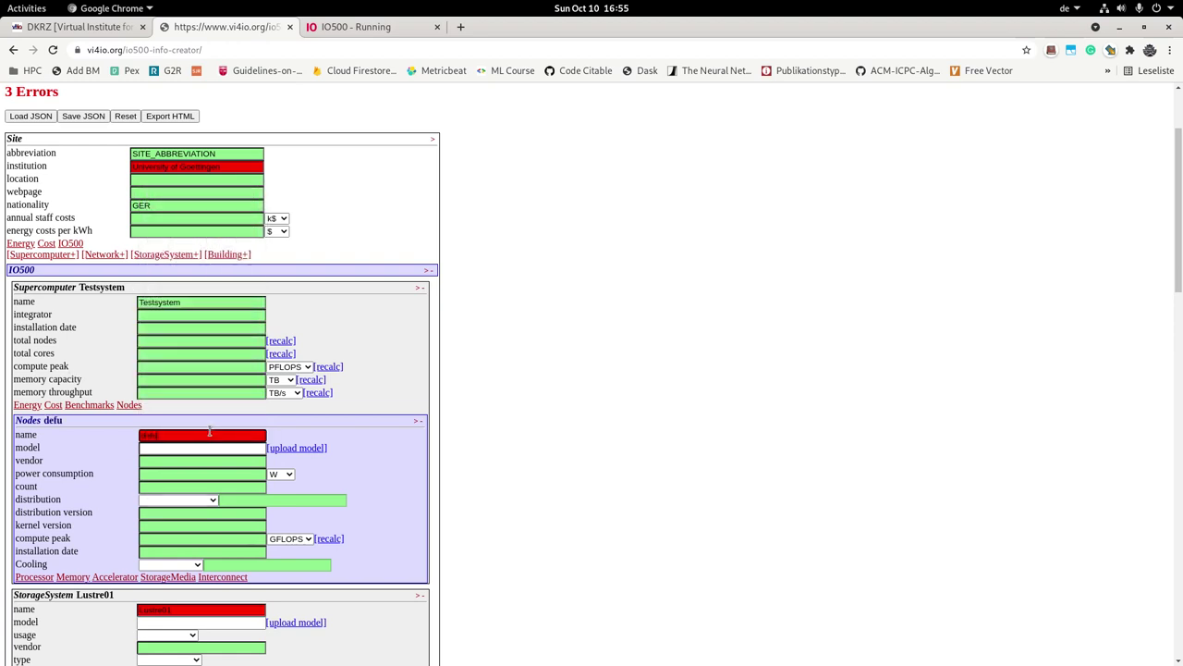
key(BackSpace)
text(ault)
Save the site description as a JSON file and switch to the Terminal window in the io500 directory.
scroll(620, 322, down, 10)
scroll(595, 465, up, 12)
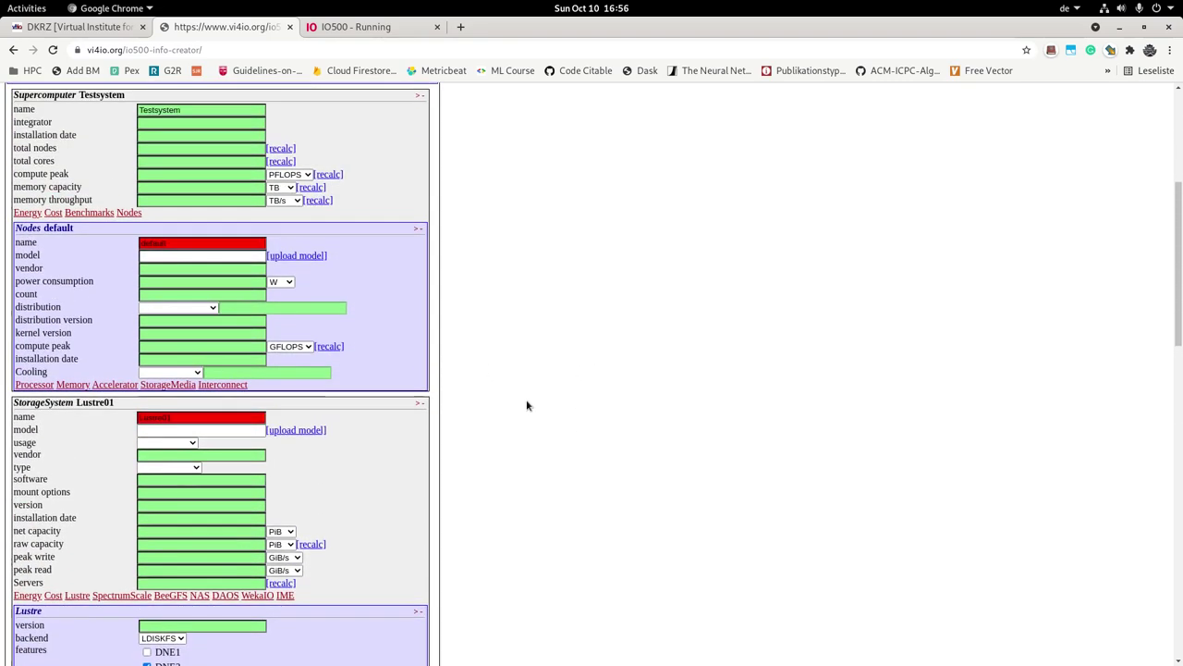
click(88, 150)
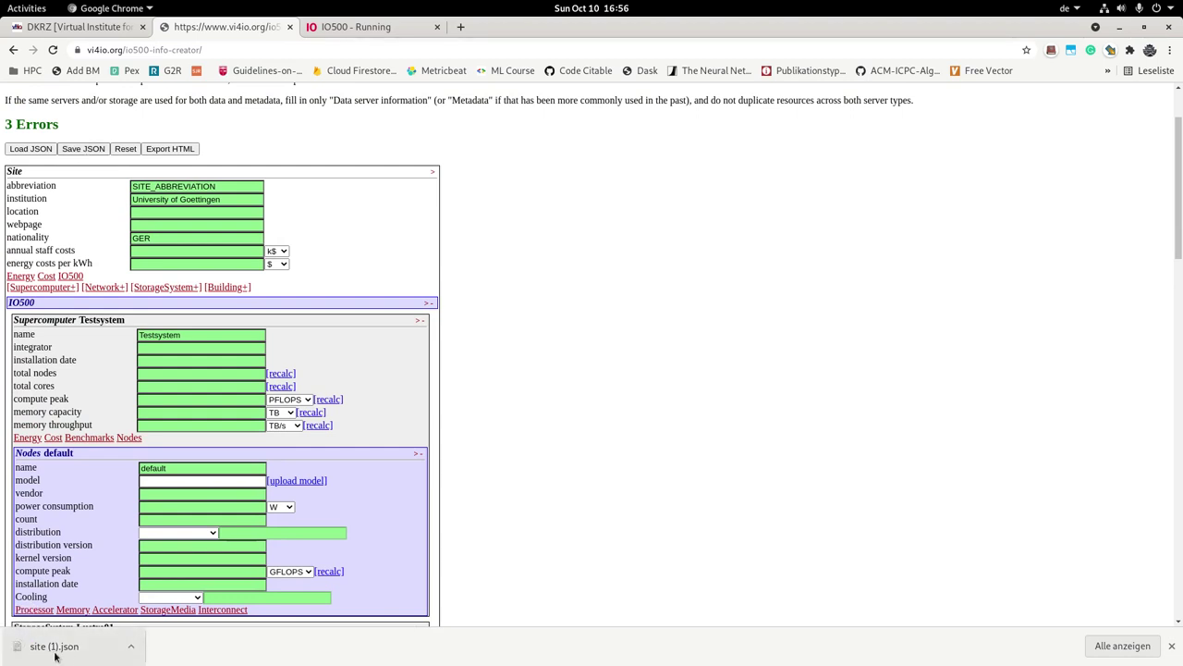
key(alt+Tab)
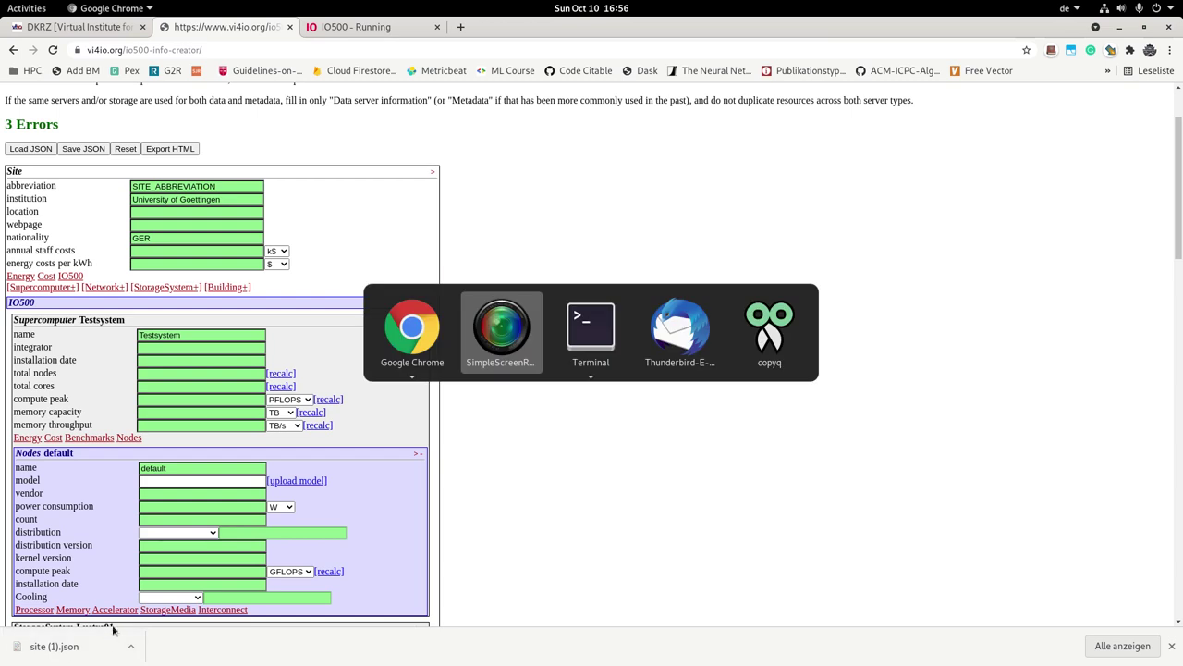
key(alt+Tab)
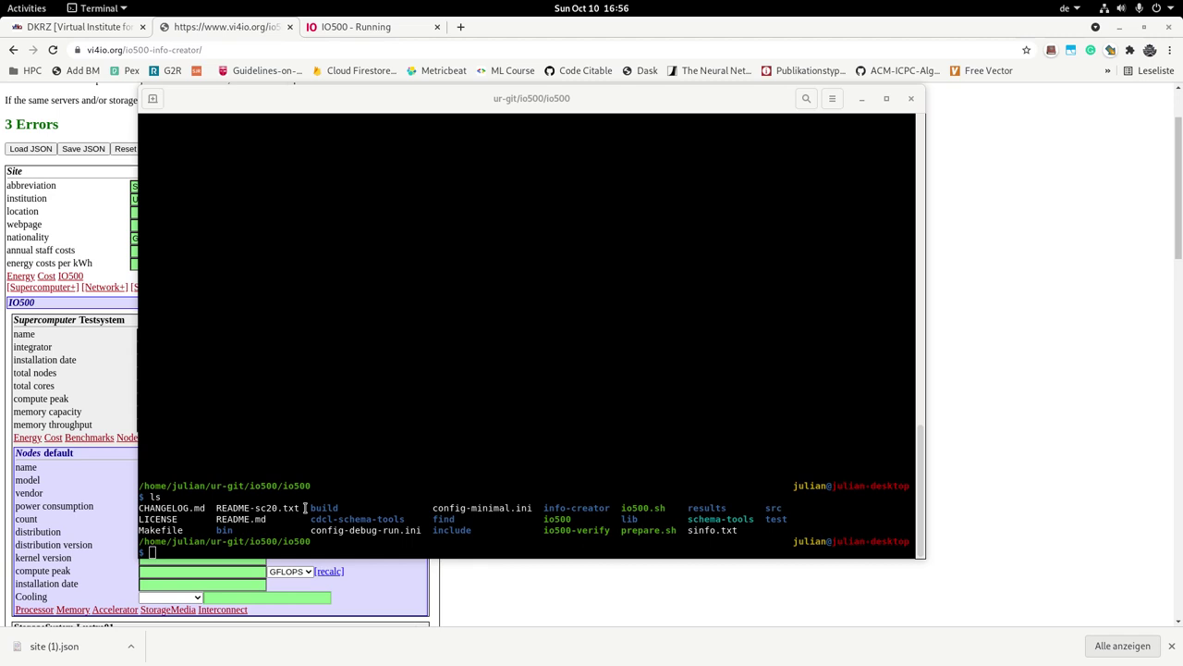
click(417, 460)
double_click(564, 508)
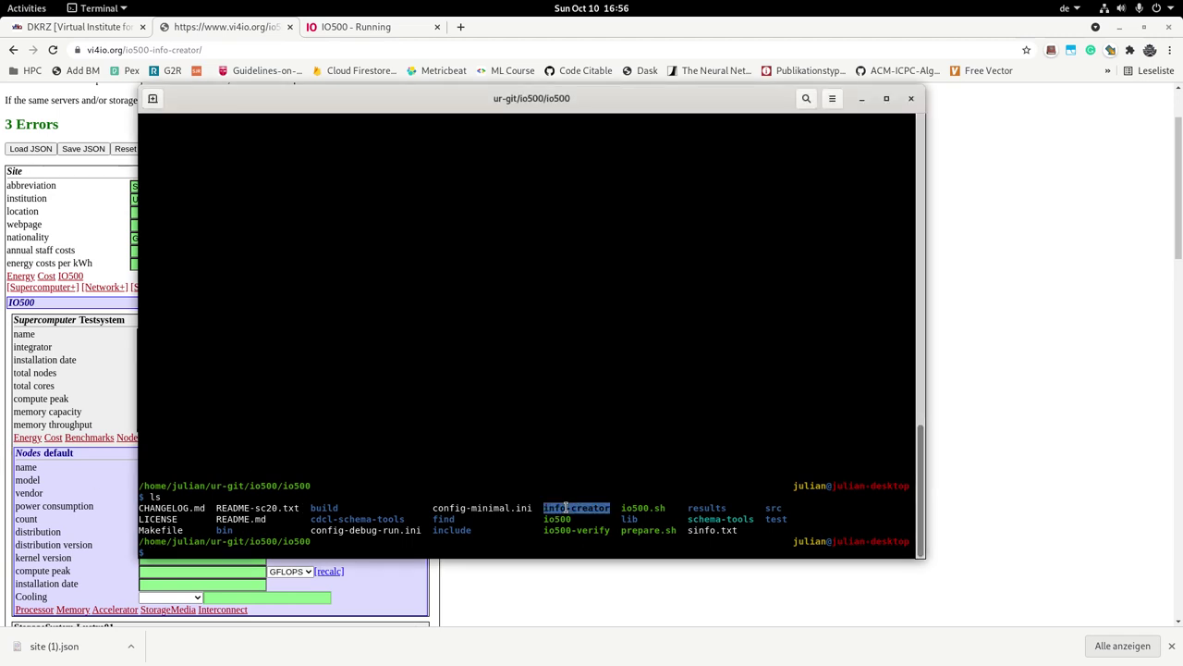
middle_click(566, 507)
key(ctrl+c)
List the contents of the schema-tools directory.
double_click(741, 497)
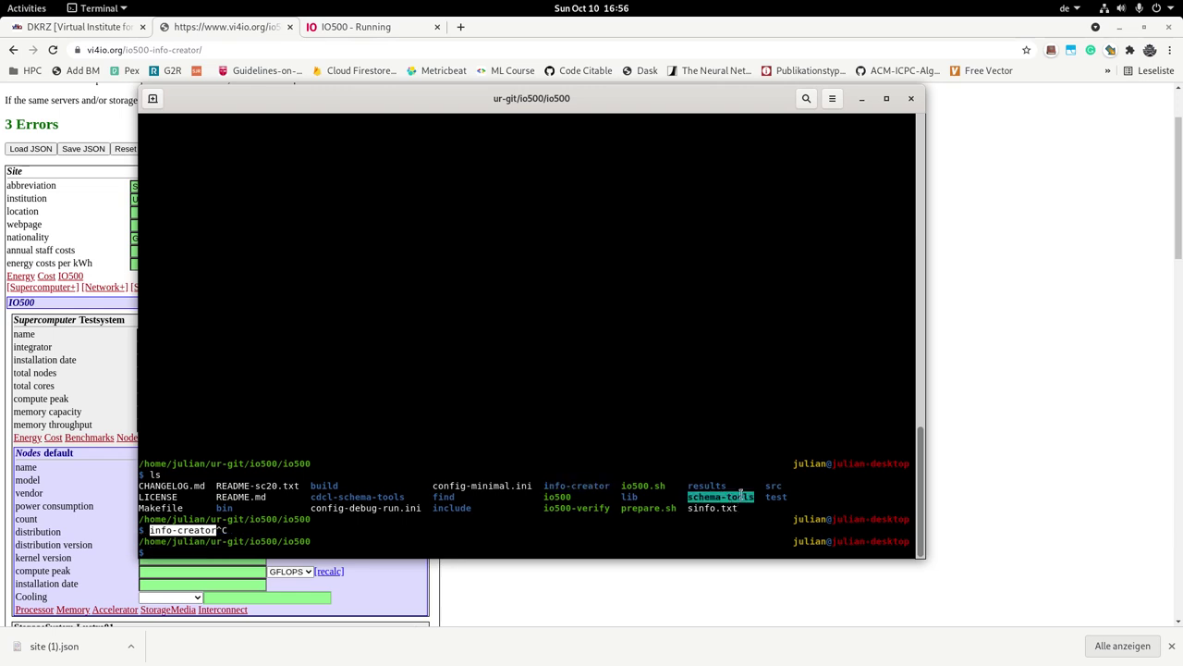
middle_click(728, 501)
key(Home)
text(ls)
key(Return)
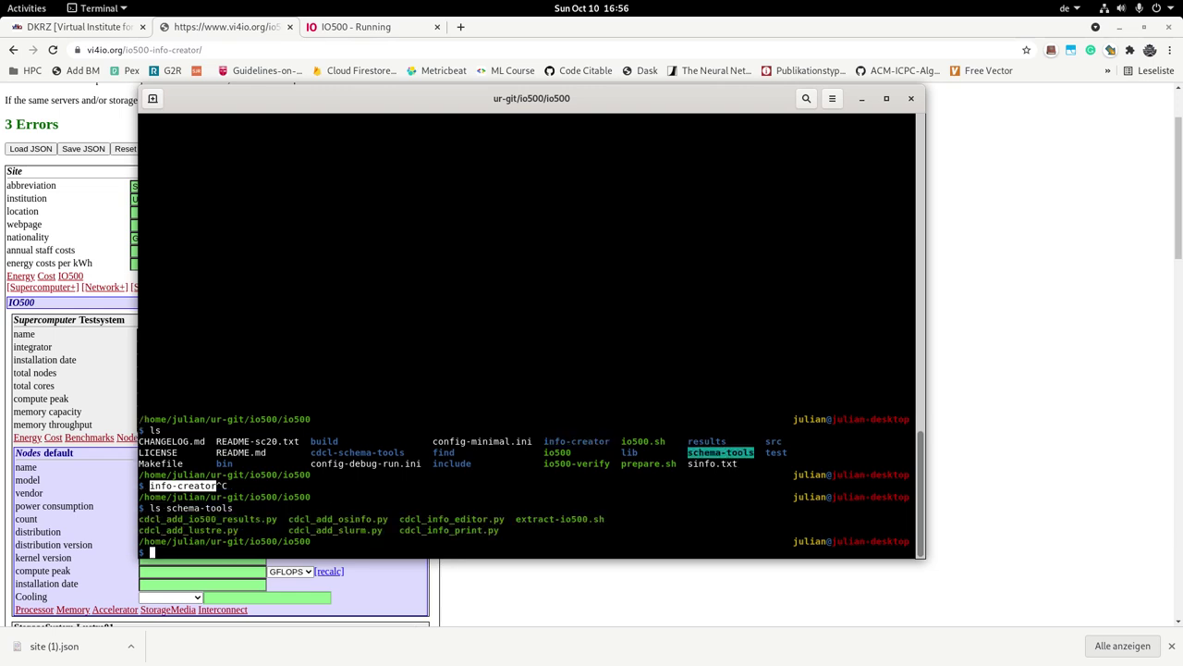
Run schema-tools/cdcl_add_osinfo.py on the downloaded file ~/Downloads/site (1).json to add the operating system information.
key(Up)
text(/)
text(cdcl_add_o)
key(Tab)
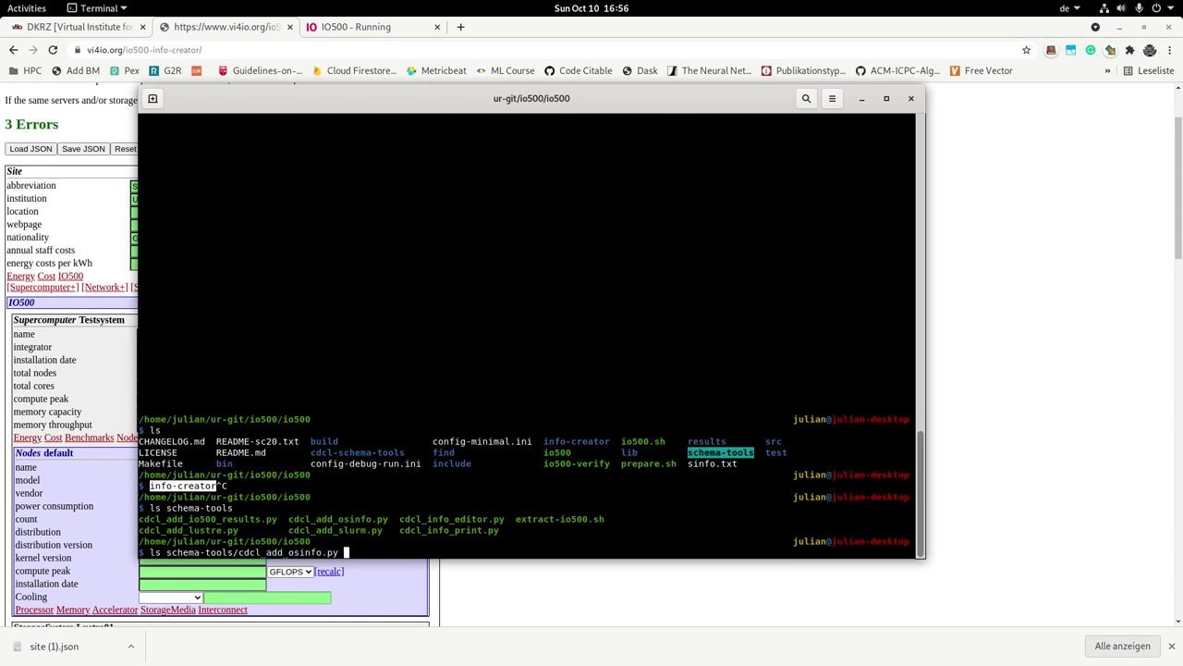
key(Delete)
key(Delete)
key(Delete)
key(End)
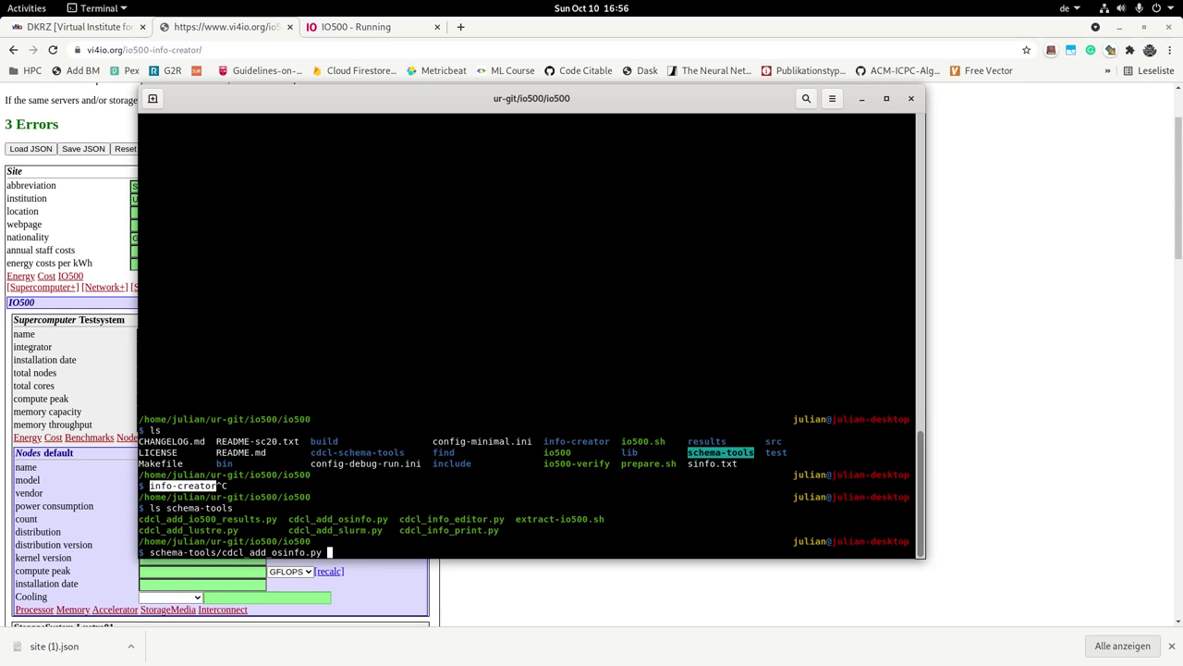
text(~/Do)
key(Tab)
text(site)
key(Tab)
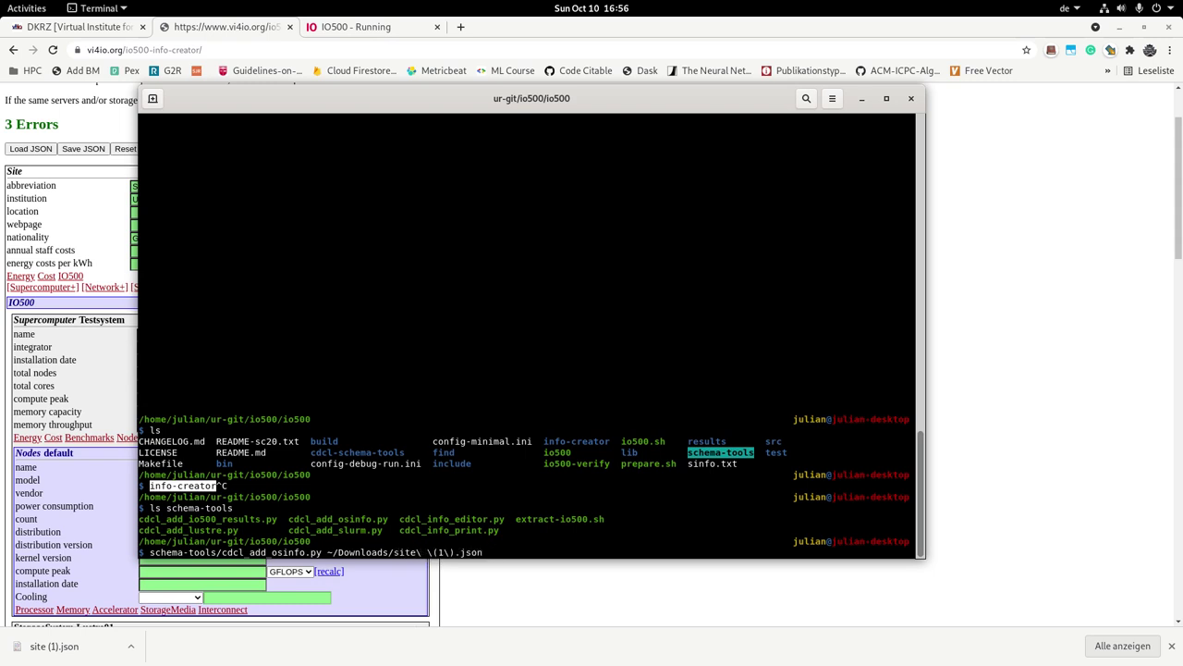
key(Return)
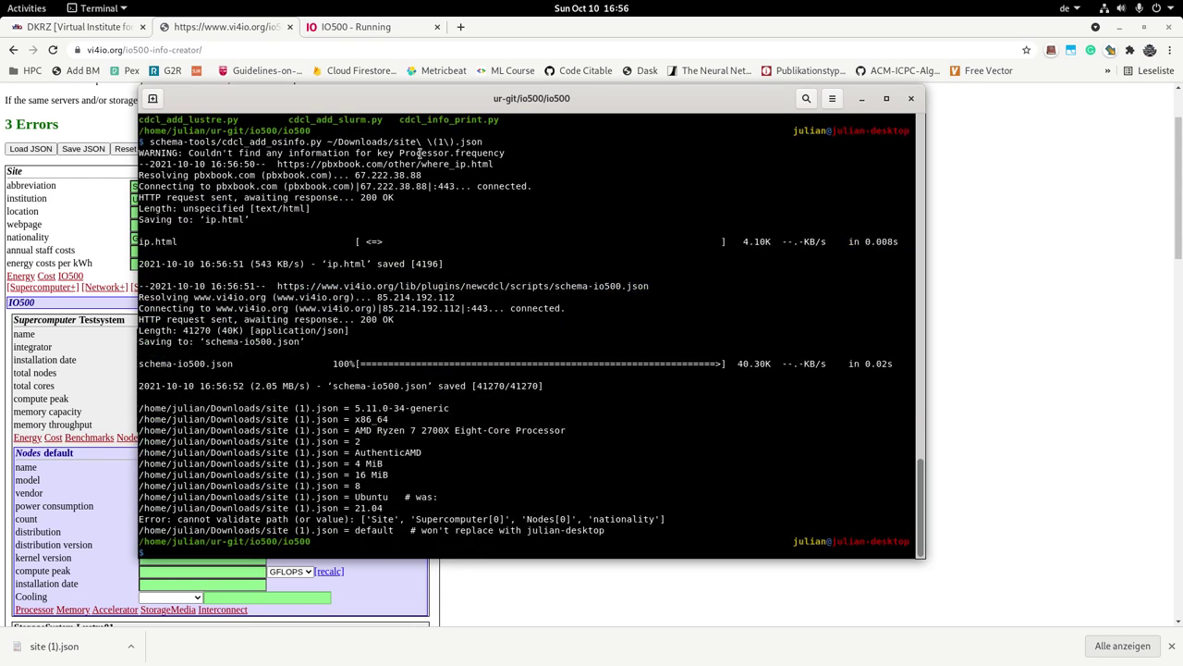
Examine the script output for the downloaded schema and location pages and the kernel and architecture entries added to the JSON.
double_click(572, 288)
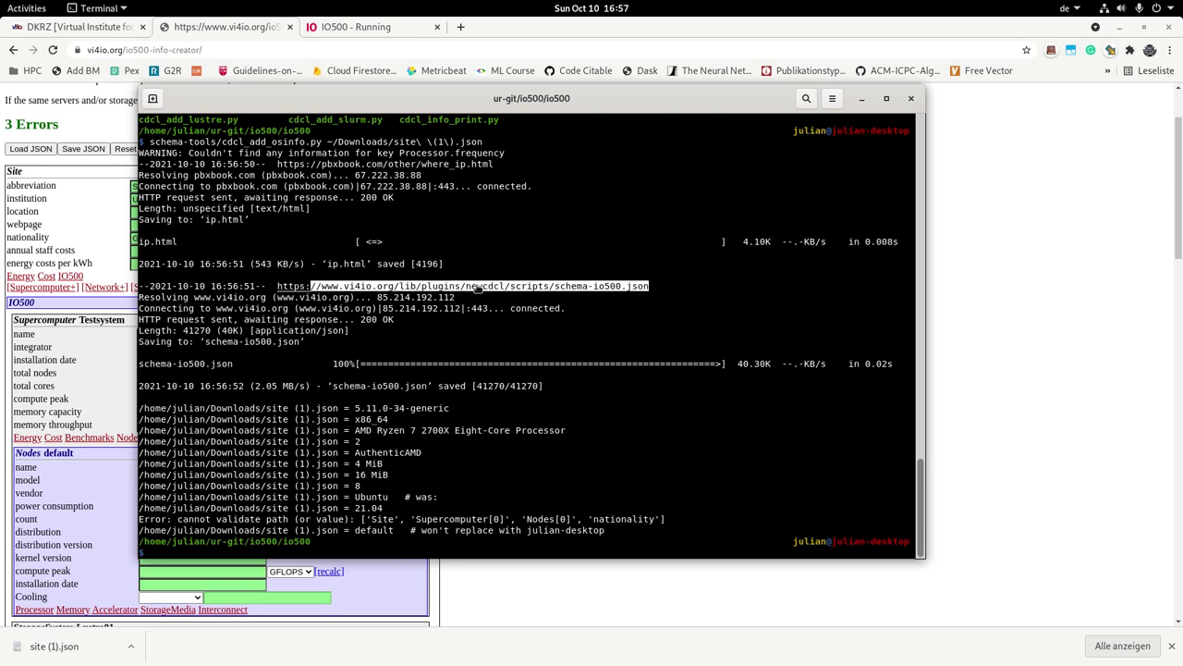
click(456, 143)
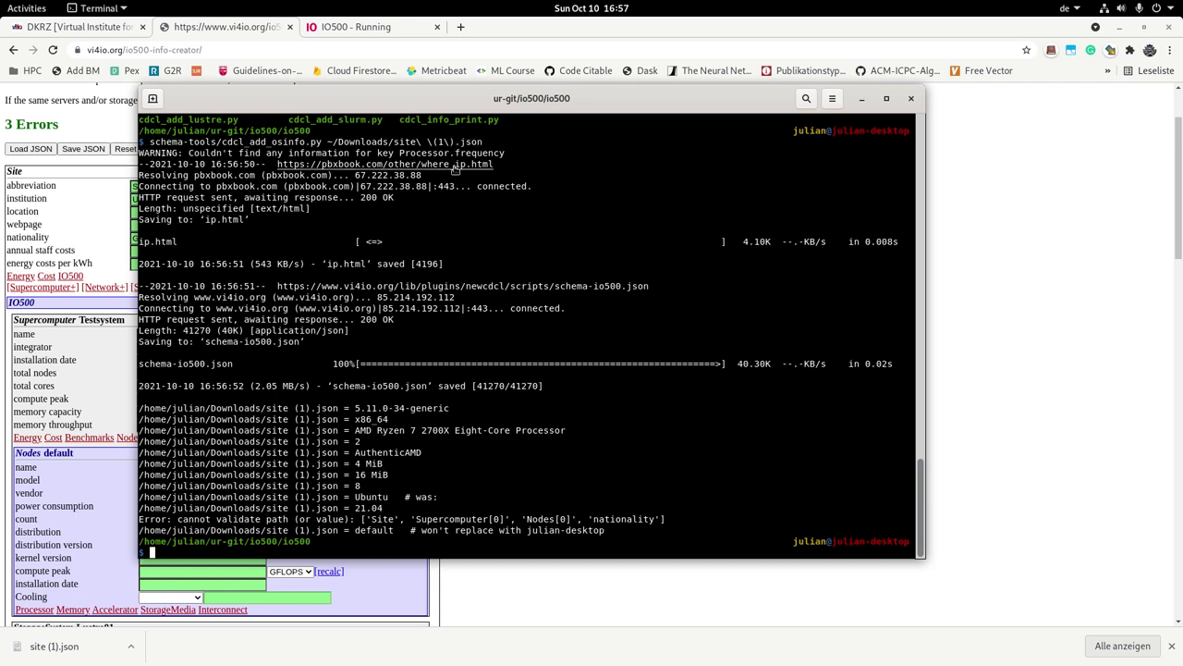
double_click(454, 164)
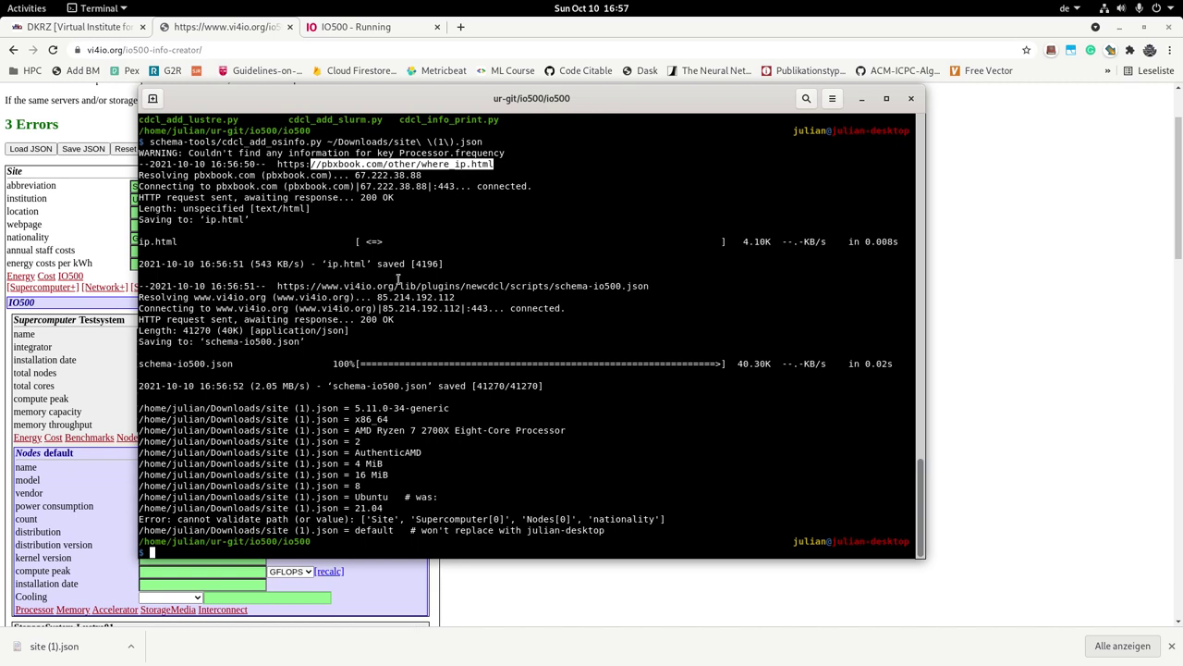
click(383, 398)
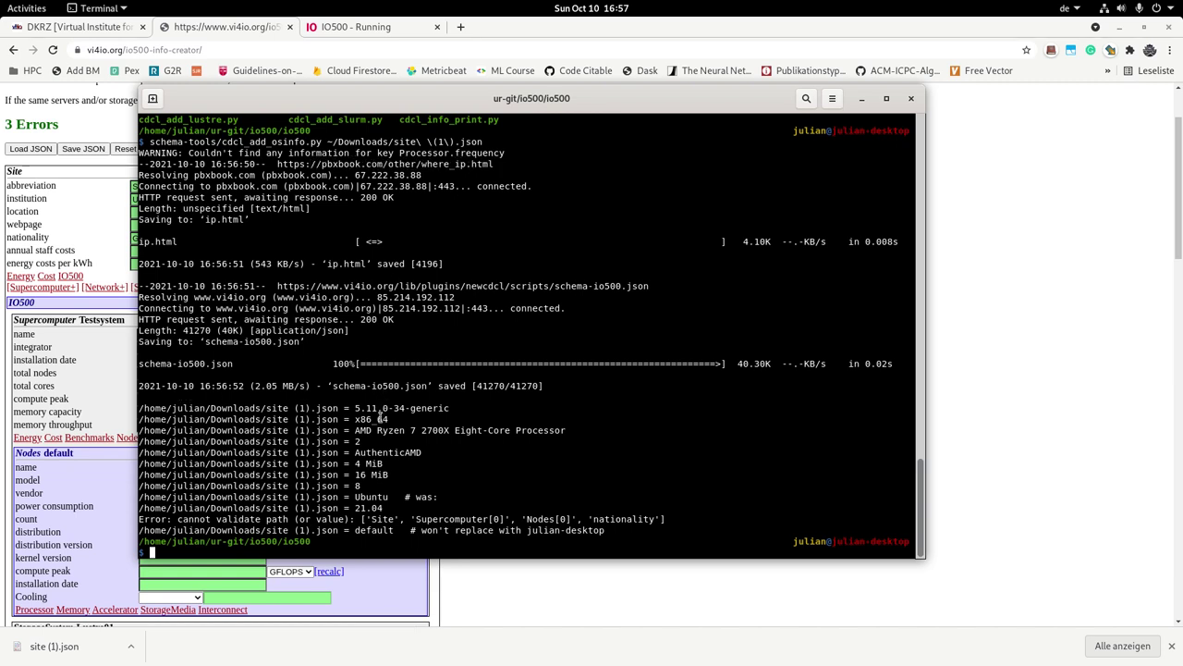
double_click(381, 418)
double_click(414, 408)
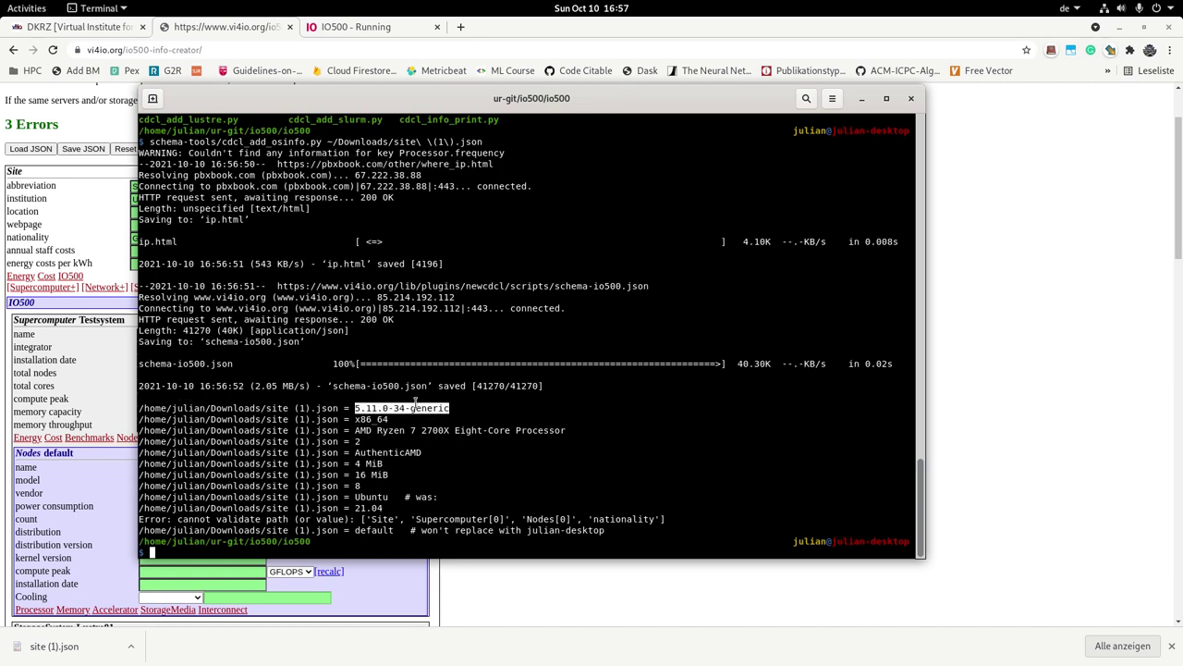
Examine the architecture, processor model and Linux distribution entries in the script output.
double_click(385, 419)
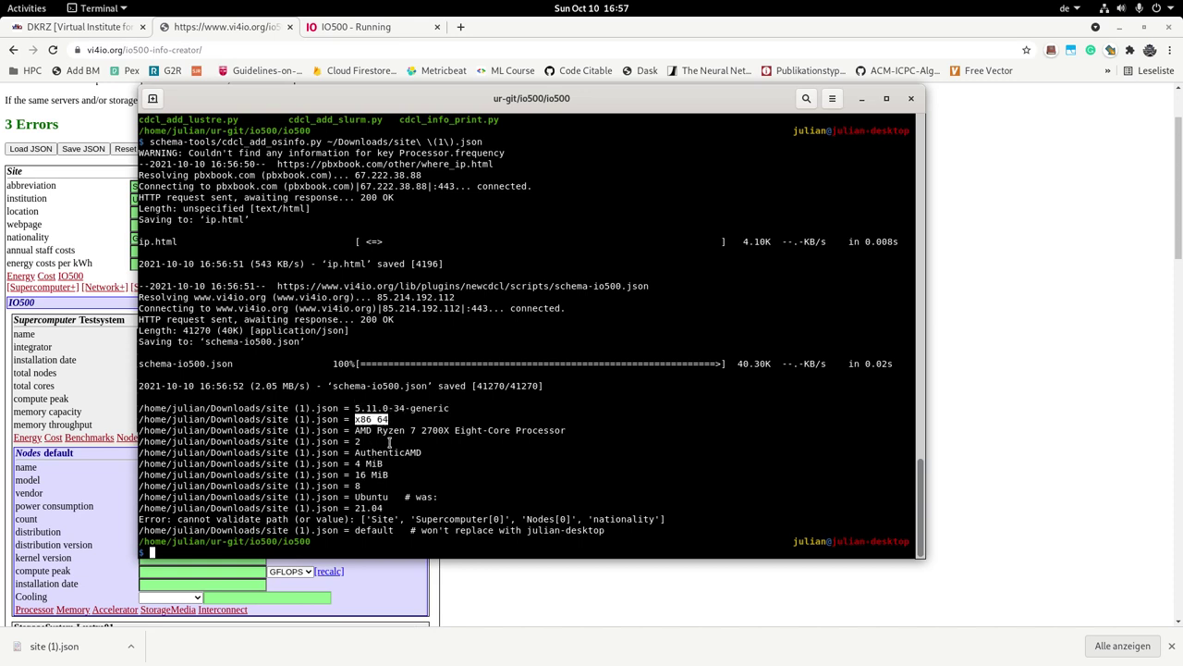
double_click(391, 431)
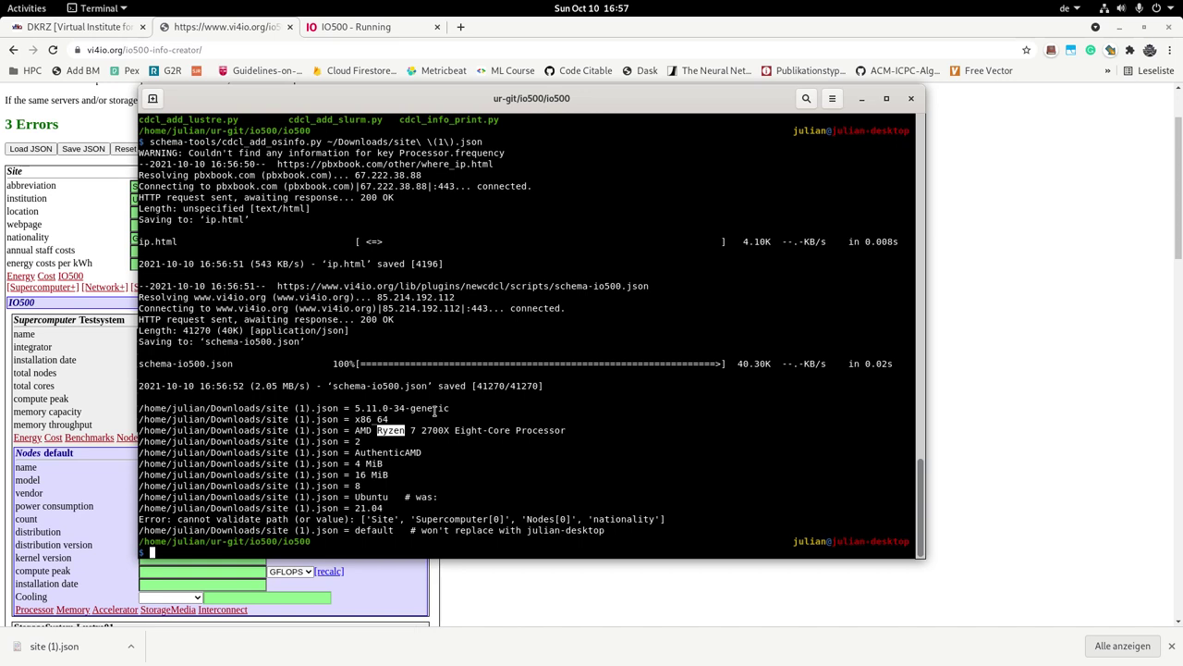
triple_click(456, 430)
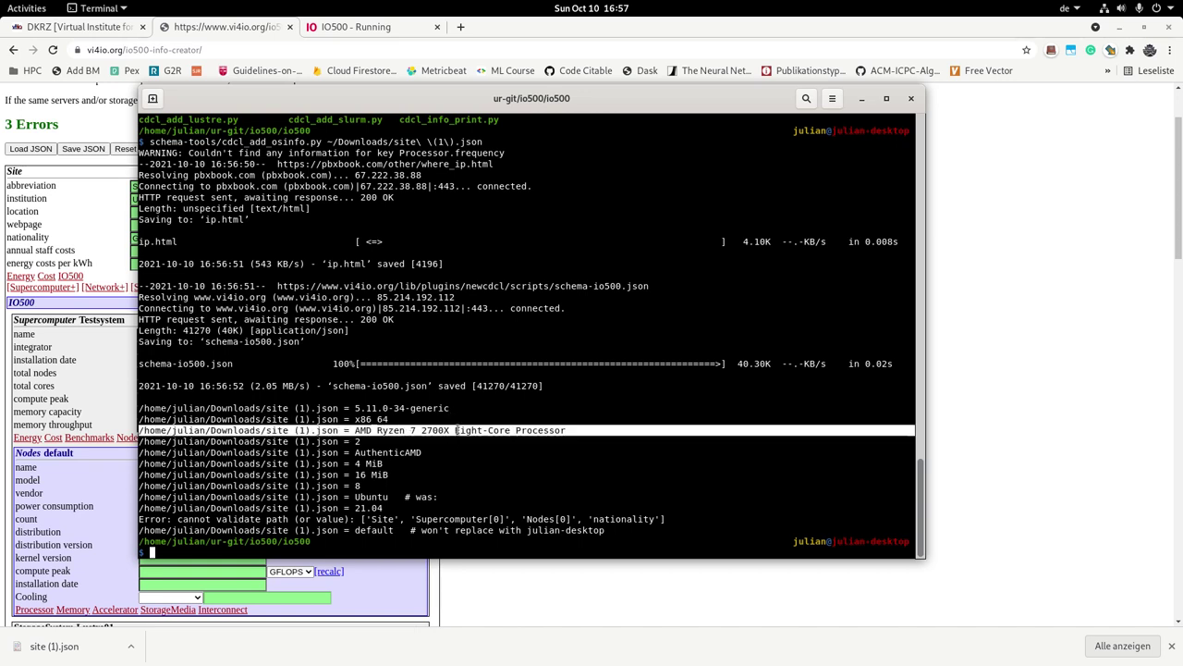
click(369, 513)
double_click(374, 496)
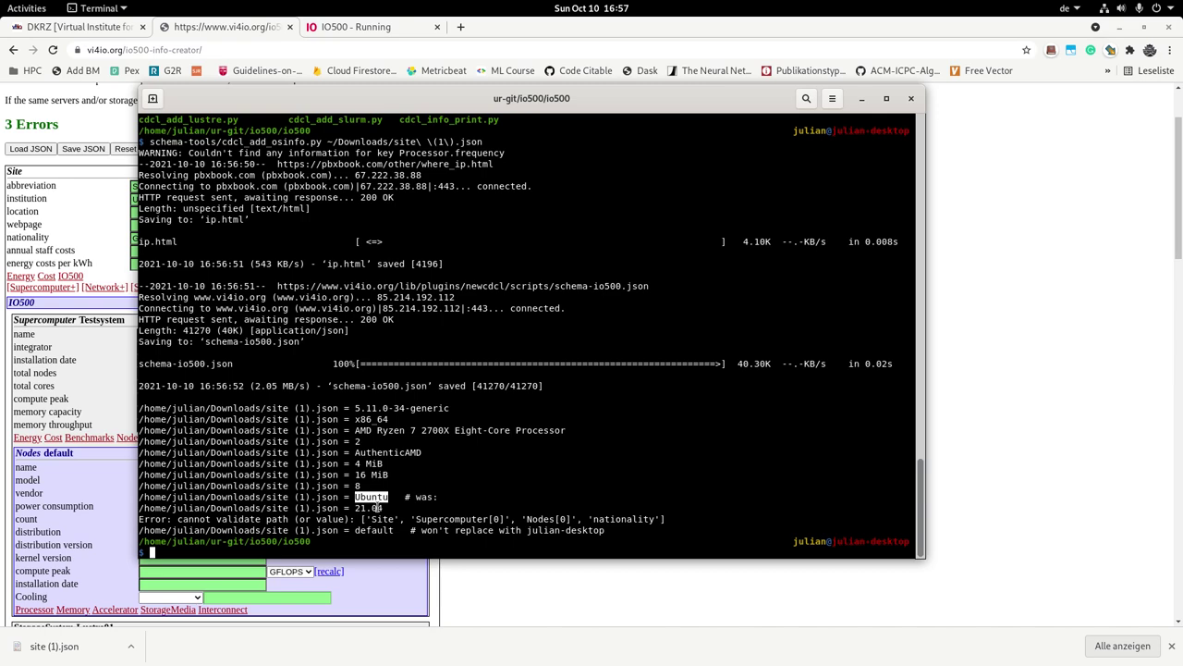
Run schema-tools/cdcl_add_osinfo.py again on ~/Downloads/site (1).json and check how the kernel version entry is marked in the output.
key(Up)
key(Return)
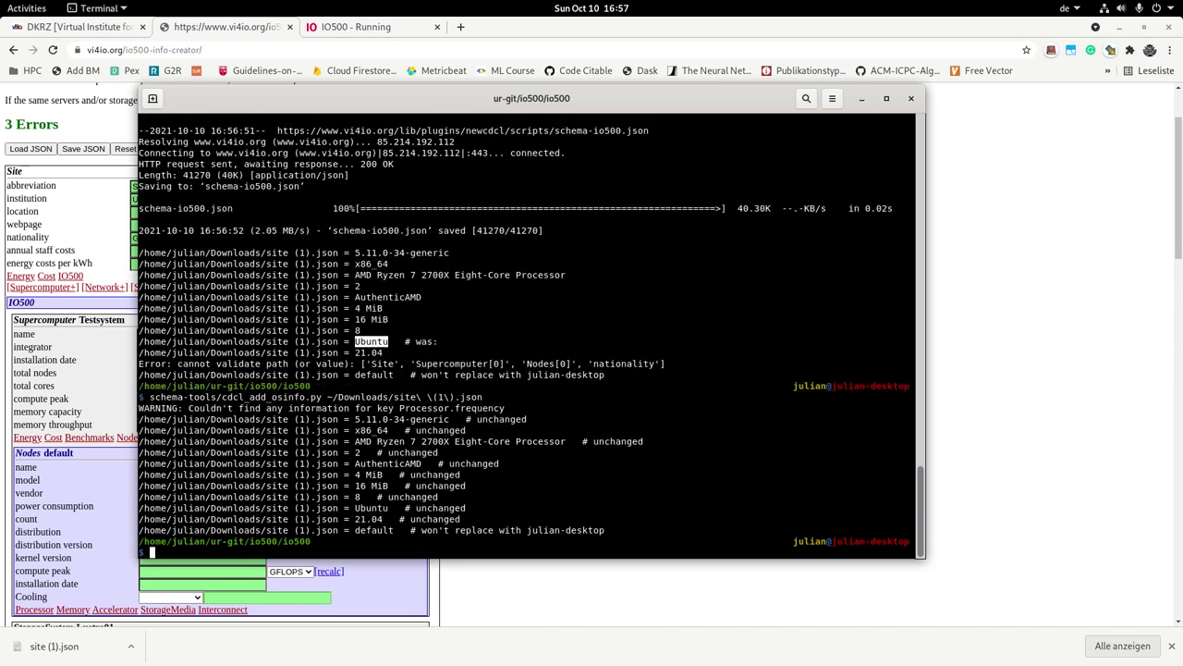
double_click(502, 418)
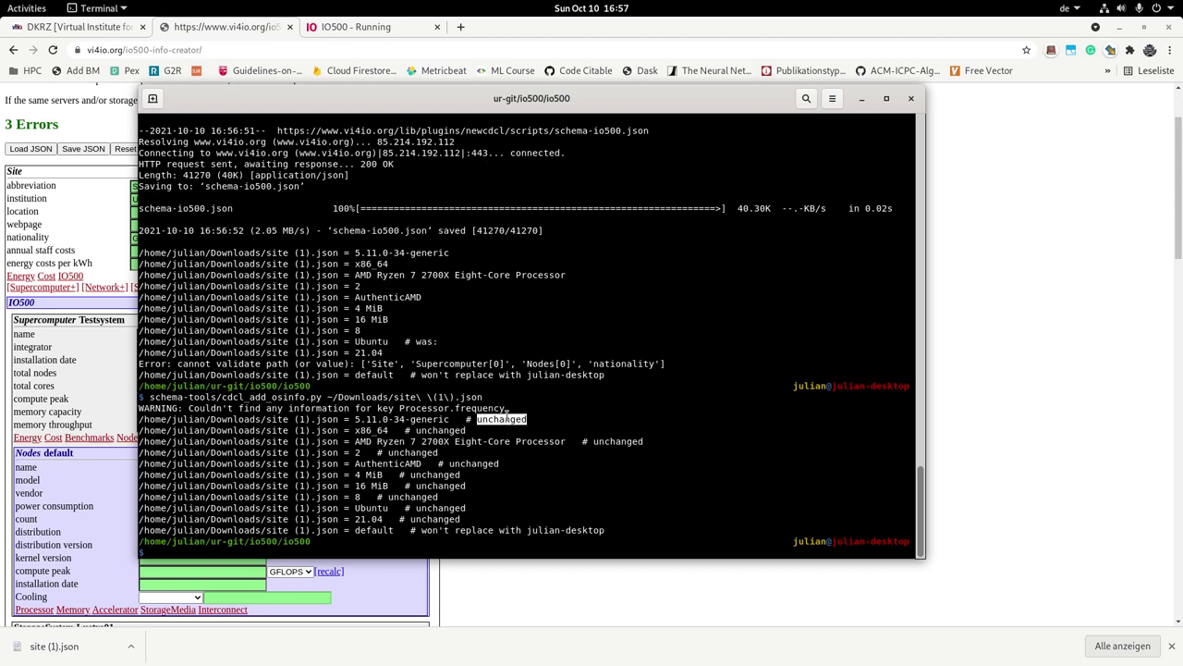
drag(372, 418, 626, 419)
click(627, 418)
Switch to Chrome and reset the IO500 info creator form.
click(982, 454)
scroll(415, 351, down, 2)
scroll(398, 385, up, 4)
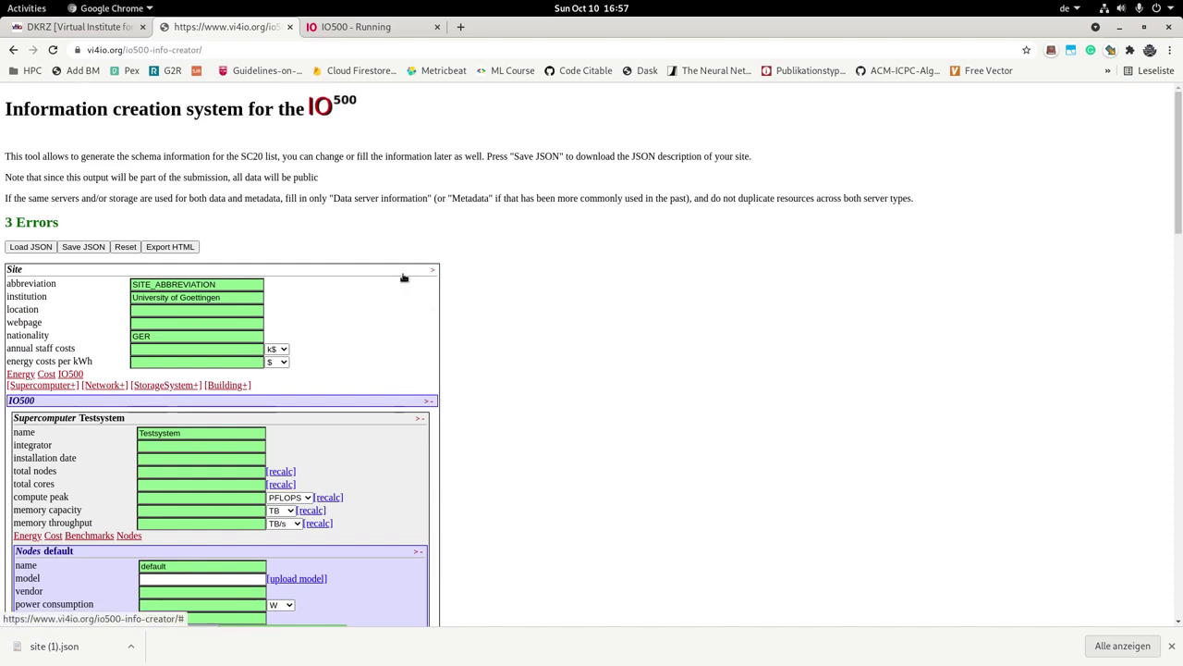
click(126, 247)
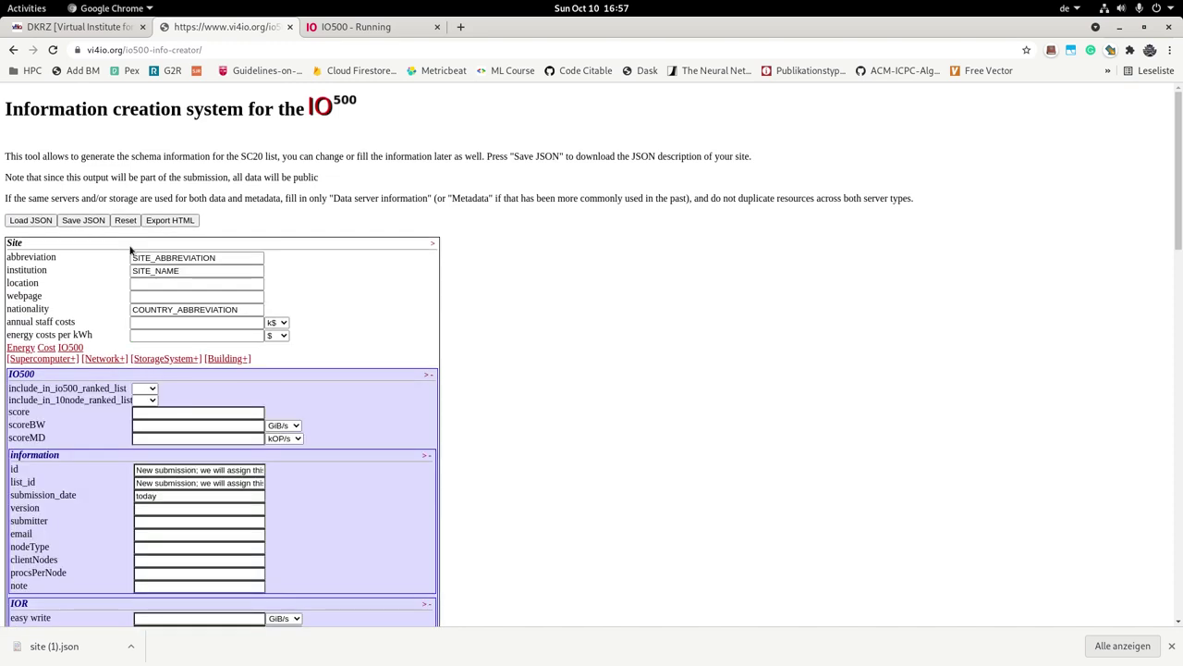
Remove the StorageSystem, Supercomputer and IO500 sections from the blank site form.
click(425, 374)
click(416, 395)
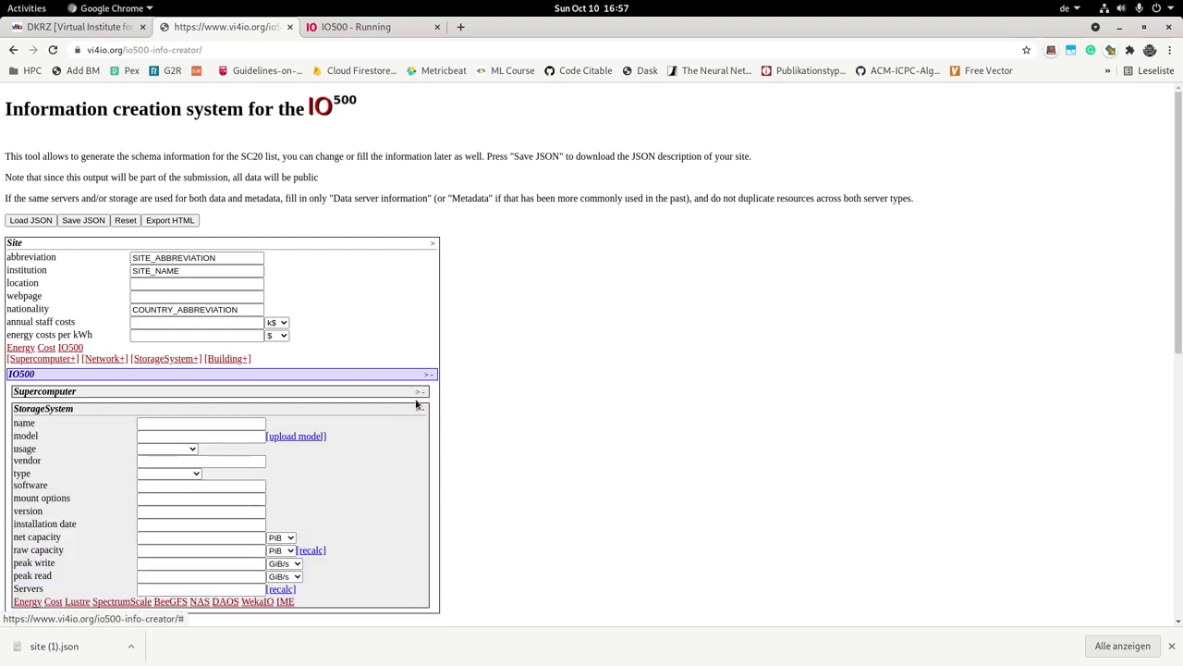
click(416, 410)
click(420, 412)
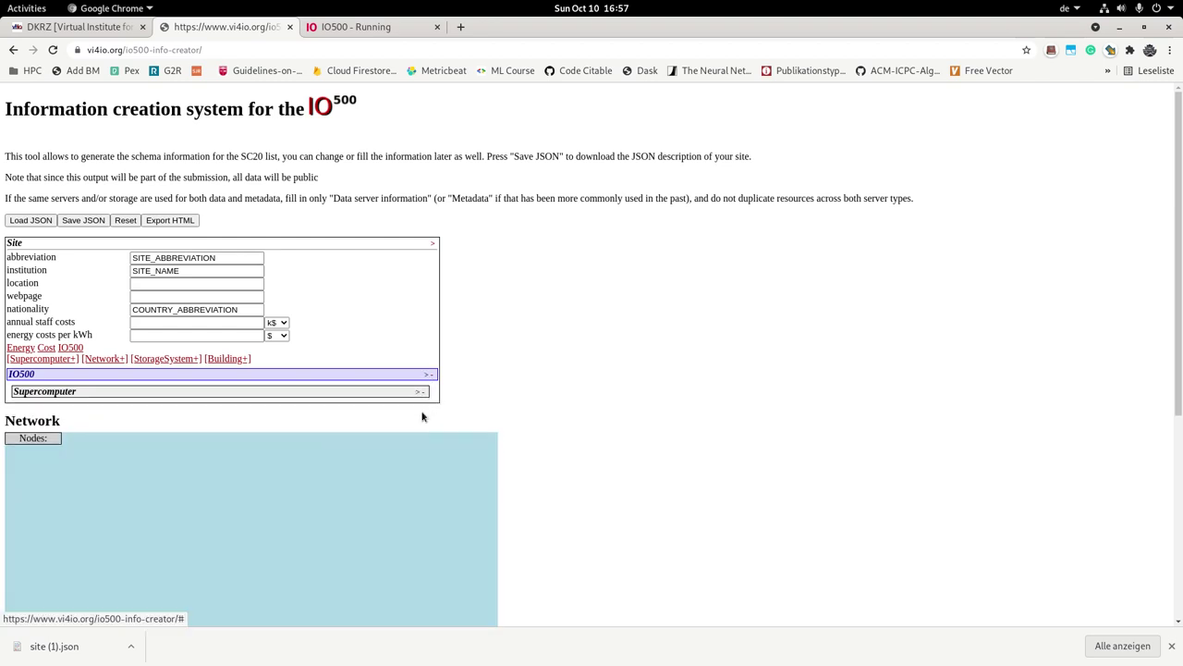
click(424, 396)
click(424, 394)
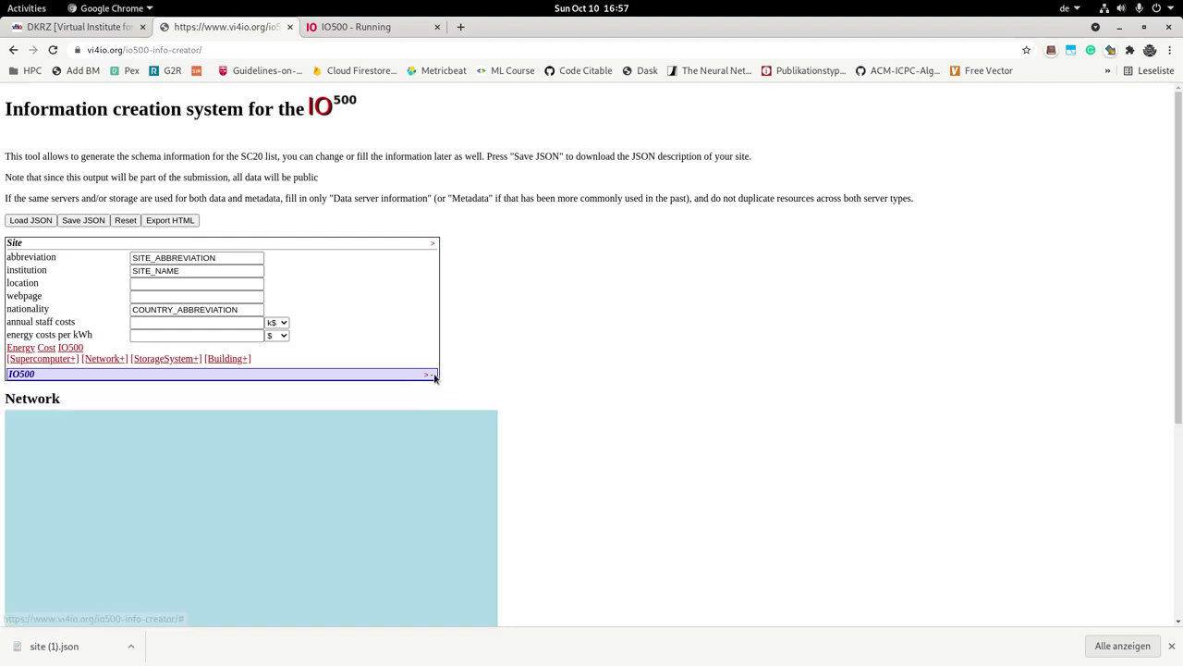
click(431, 375)
Load the enriched site (1).json file from the Downloads folder into the info creator.
click(30, 220)
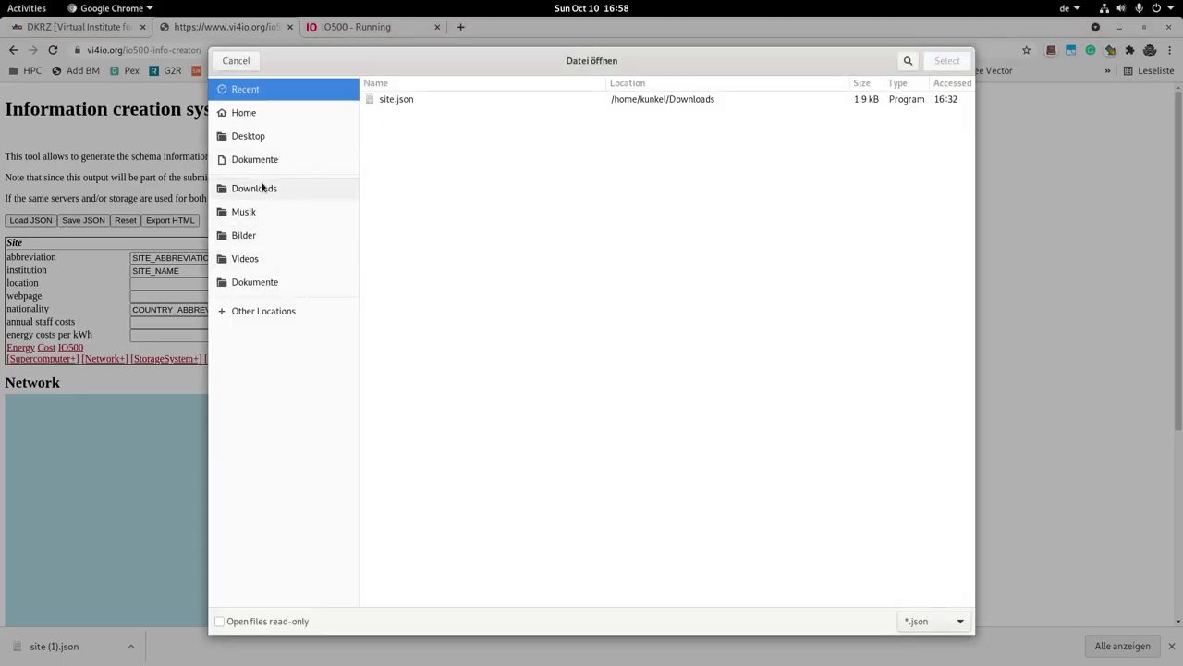
click(254, 187)
double_click(405, 128)
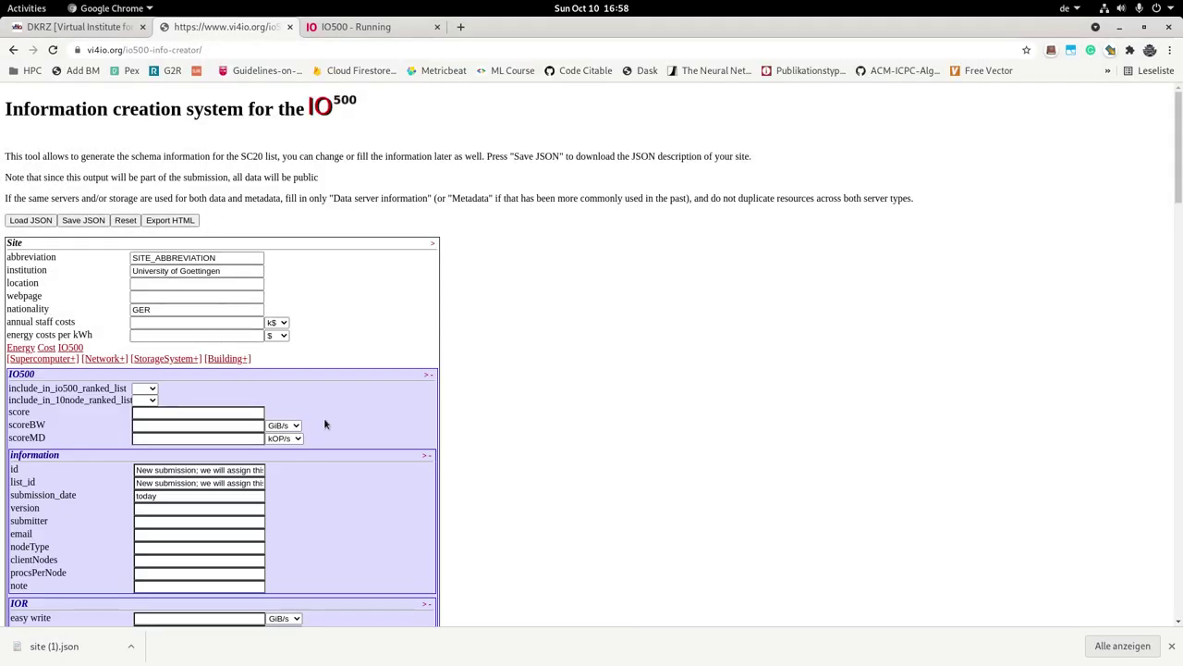
Collapse the IO500 section and examine the loaded node, processor and Lustre01 storage fields.
scroll(370, 575, down, 5)
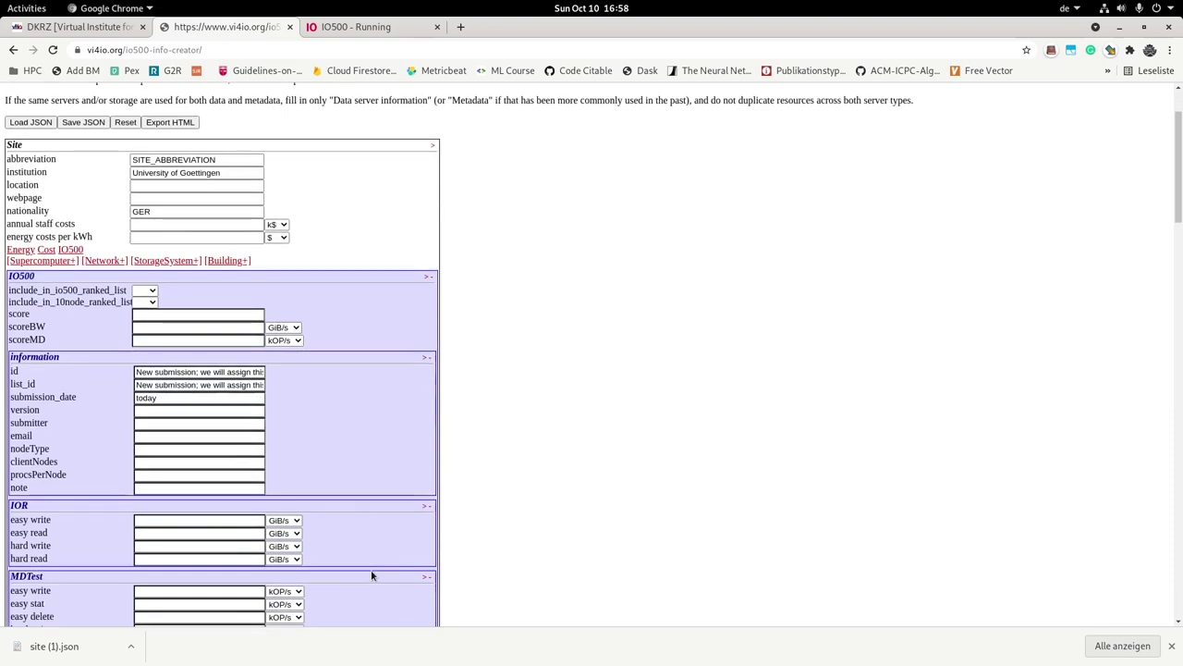
scroll(426, 231, up, 2)
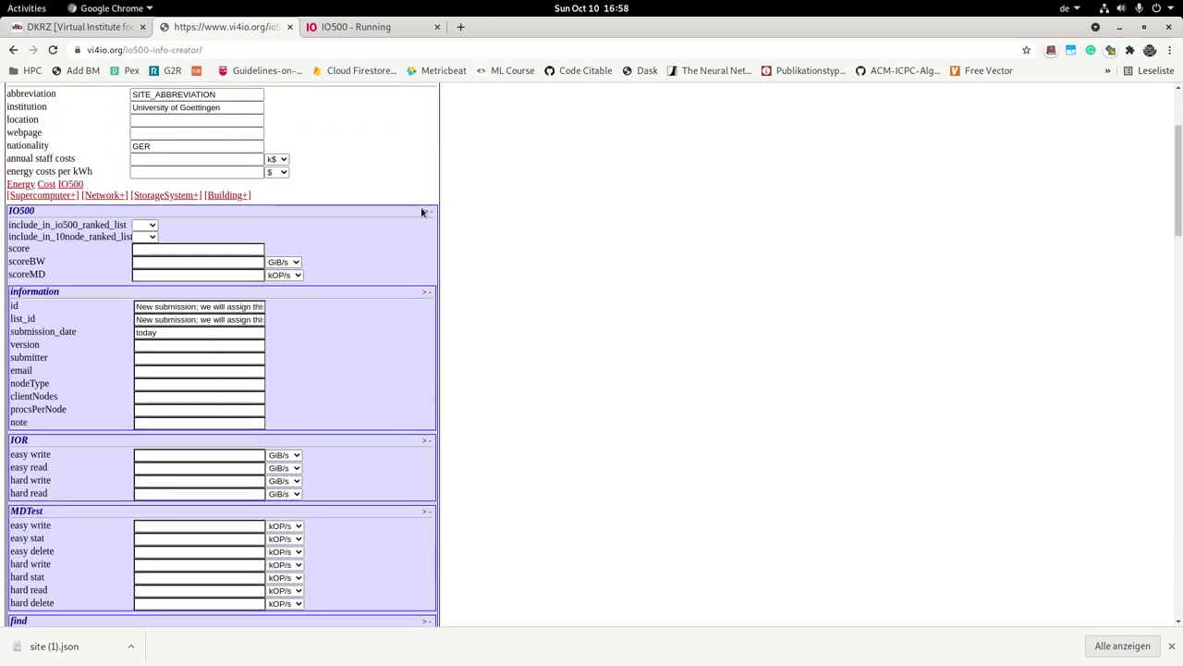
click(424, 211)
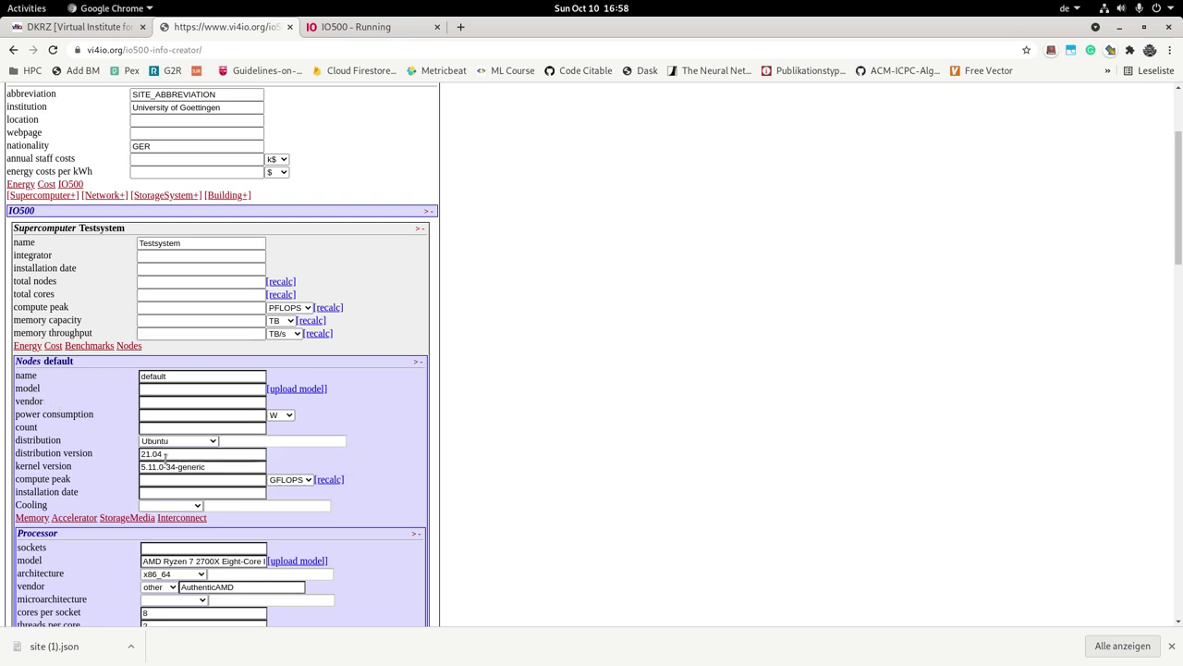
scroll(171, 481, down, 1)
scroll(171, 482, down, 2)
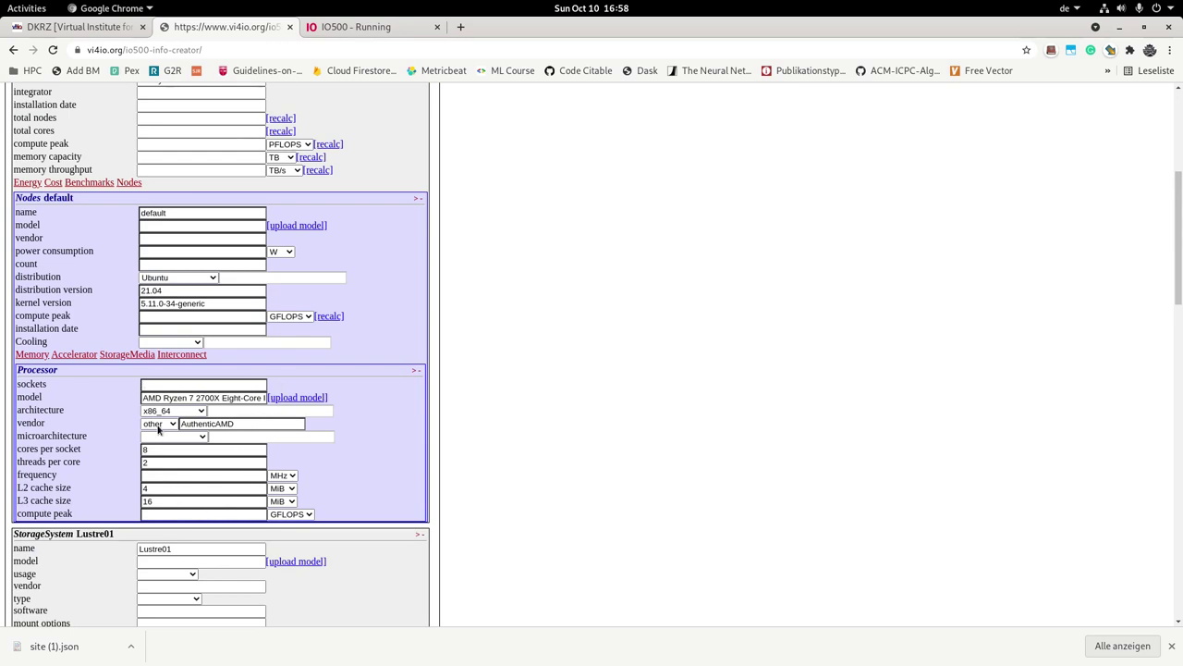
scroll(164, 527, down, 3)
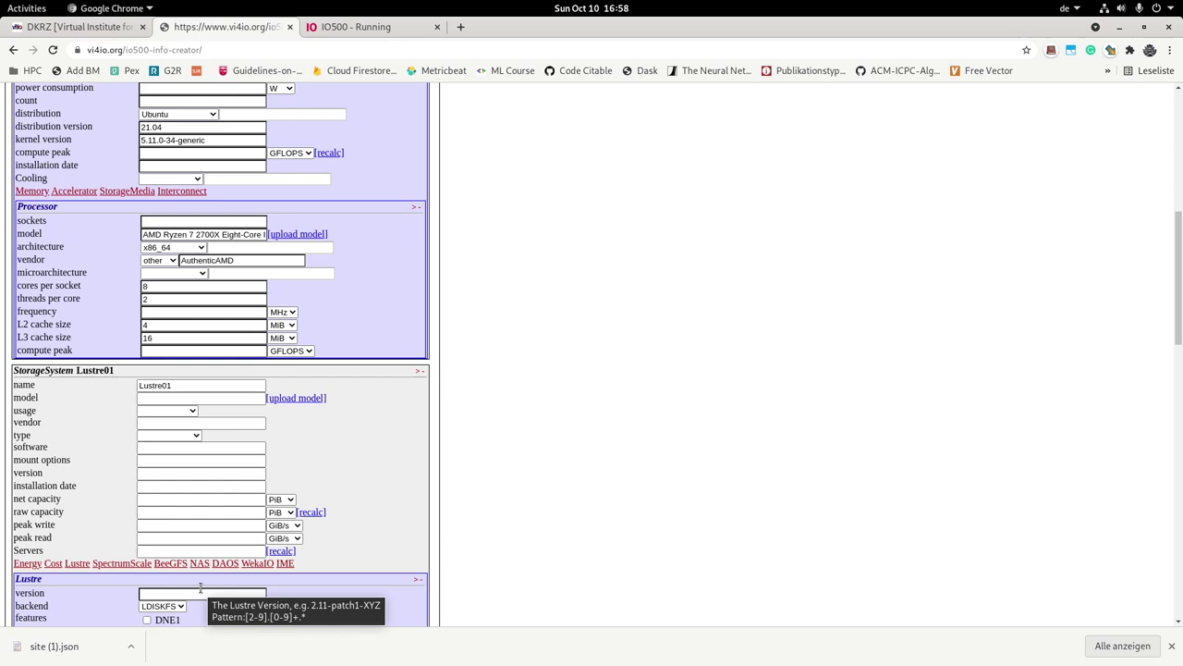
scroll(292, 499, up, 6)
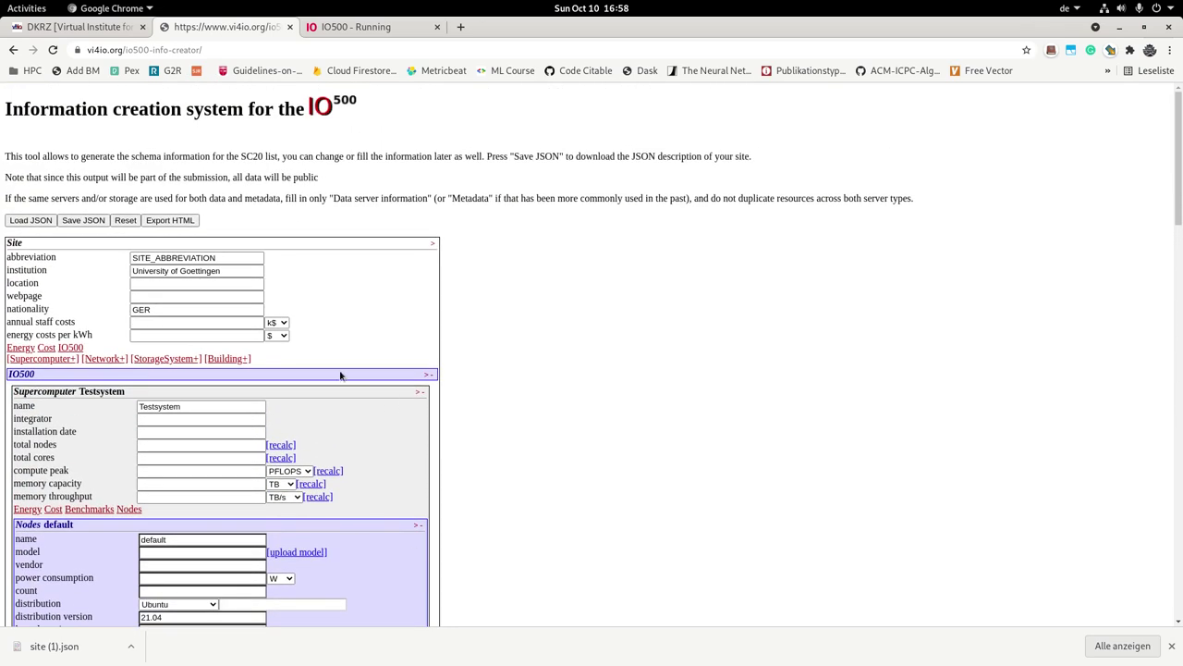
Switch to the Terminal and list the schema-tools directory again to see the available scripts.
key(alt+Tab)
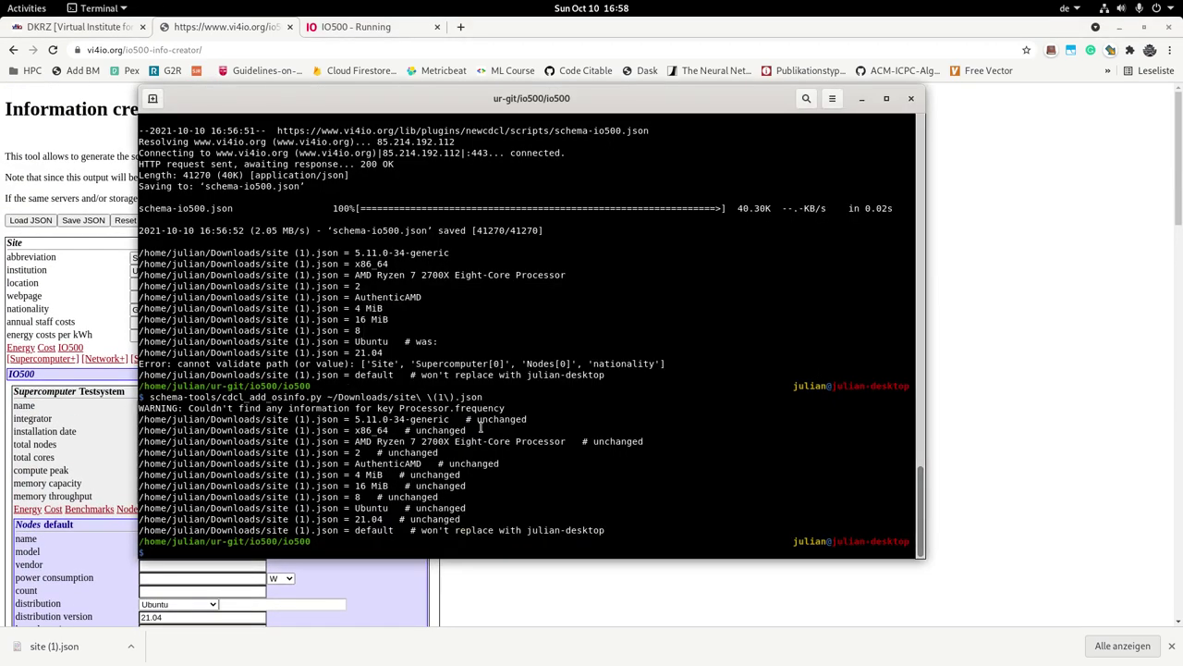
key(Up)
key(Down)
text(ls schema-tools)
key(Return)
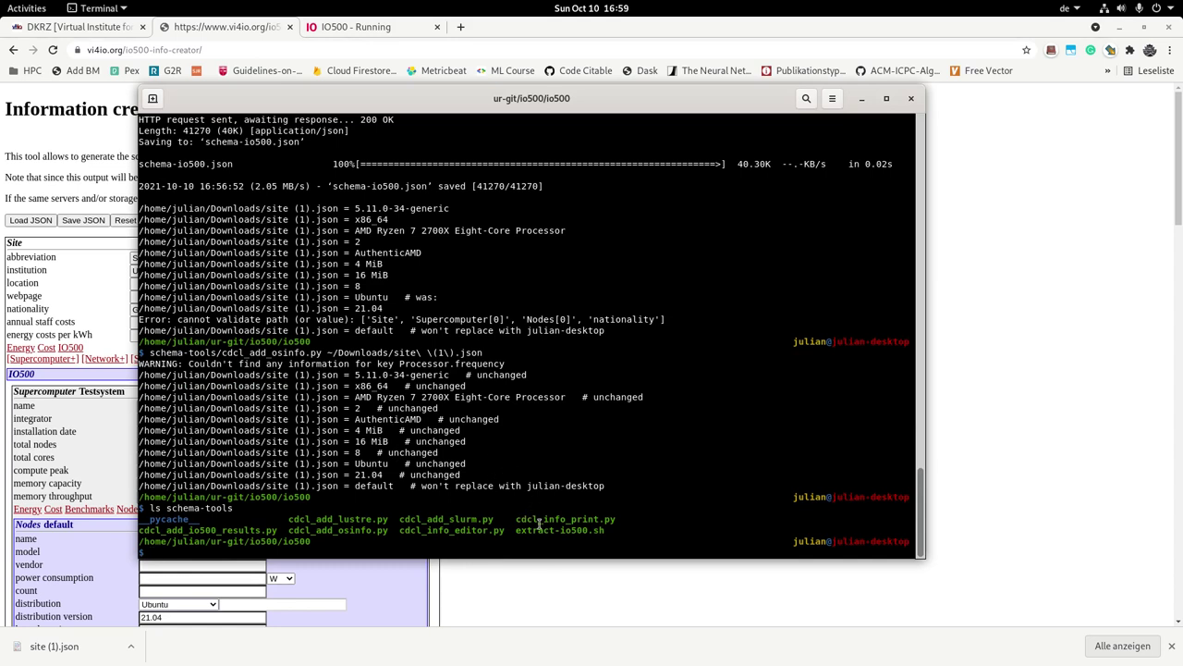
click(55, 166)
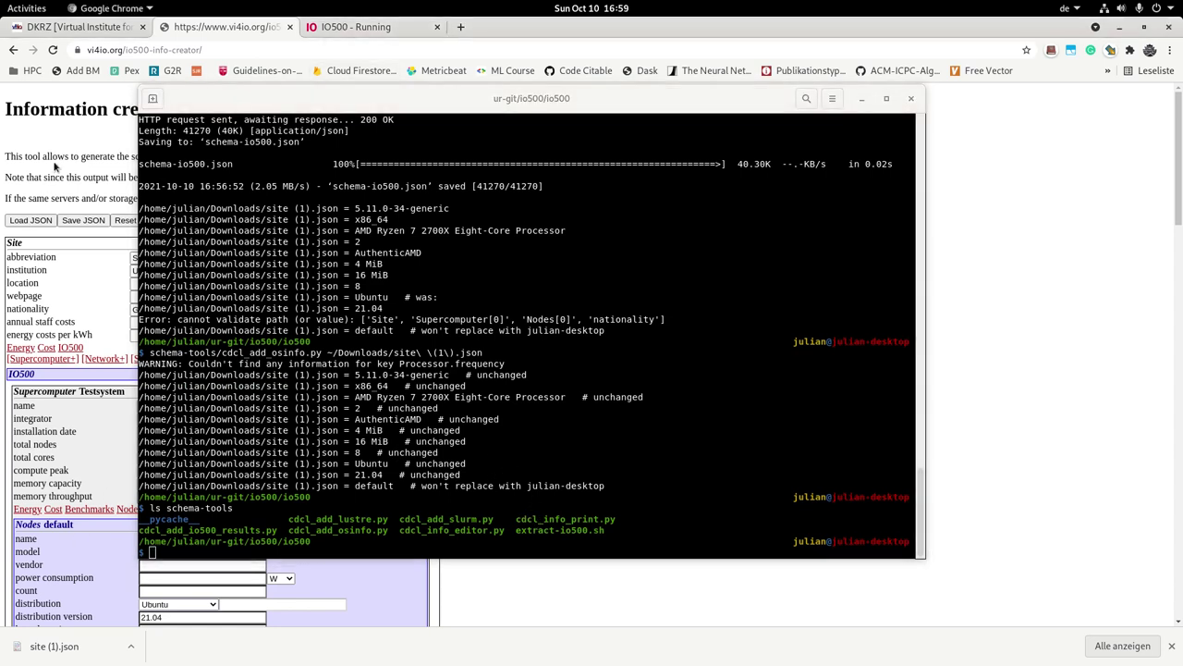
click(315, 514)
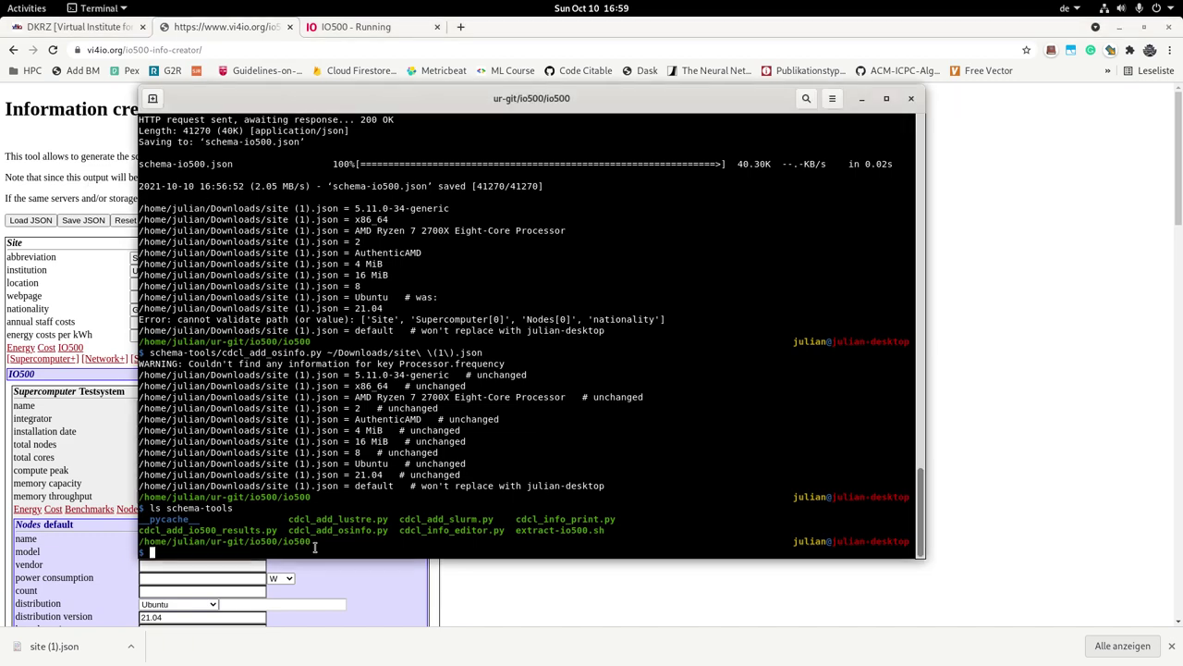
Switch to the DKRZ page in Chrome and examine the details of the Mistral supercomputer, collapsing them again when done.
click(135, 163)
click(112, 30)
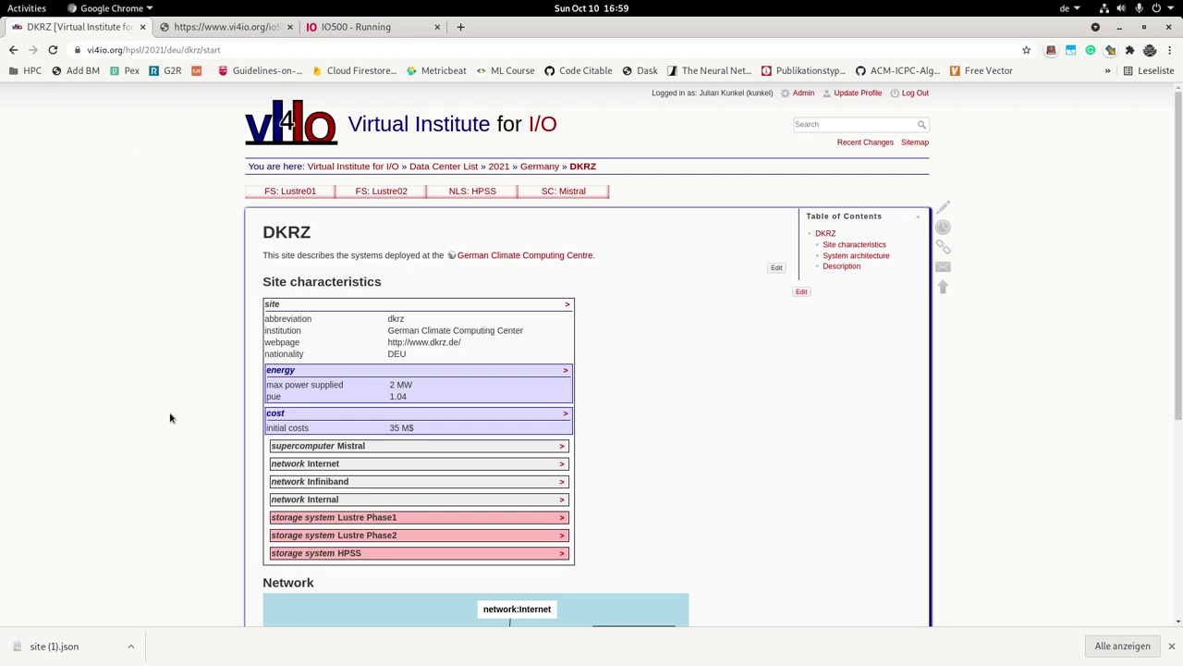
scroll(454, 554, down, 1)
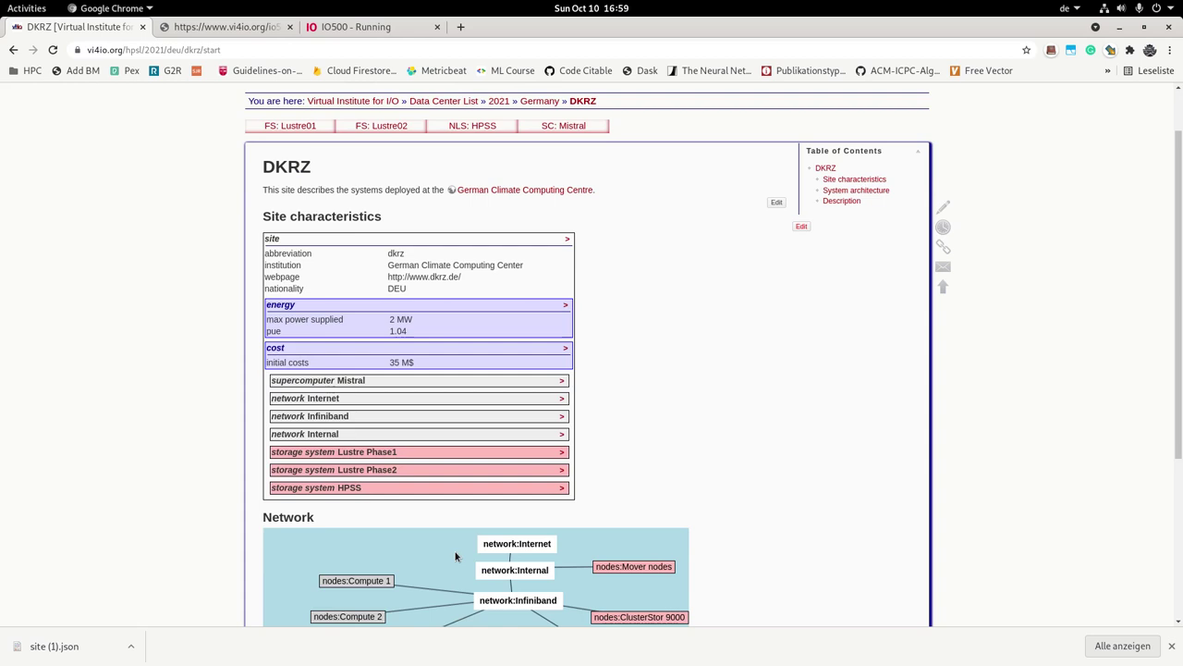
click(562, 383)
scroll(555, 406, down, 3)
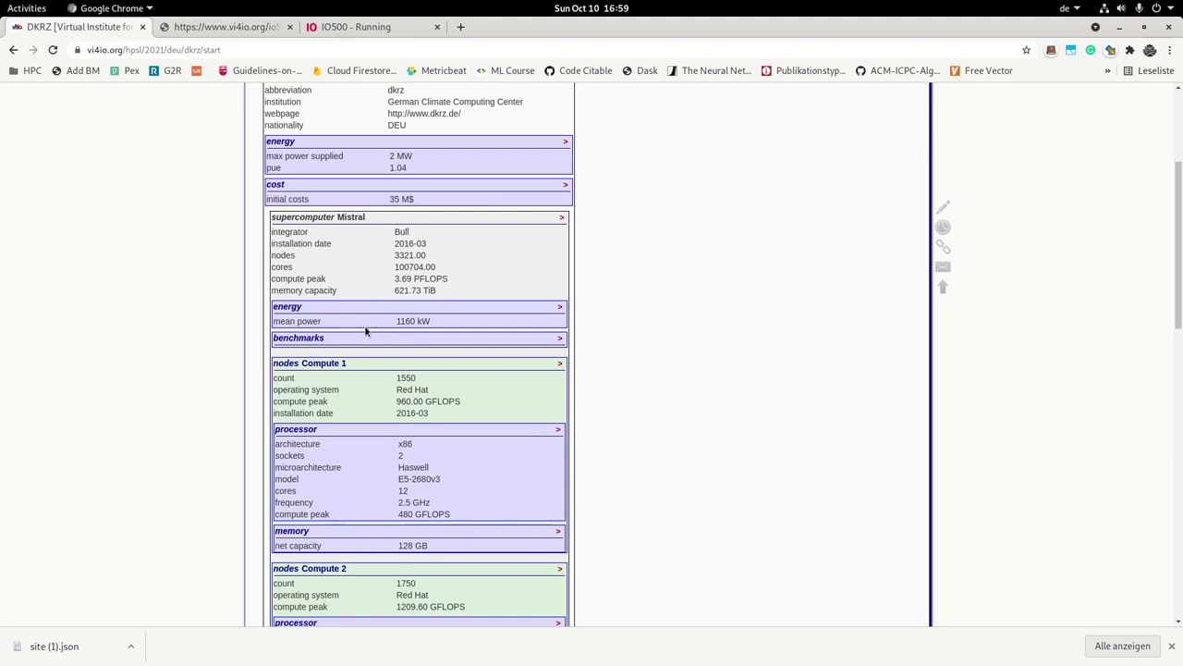
click(562, 217)
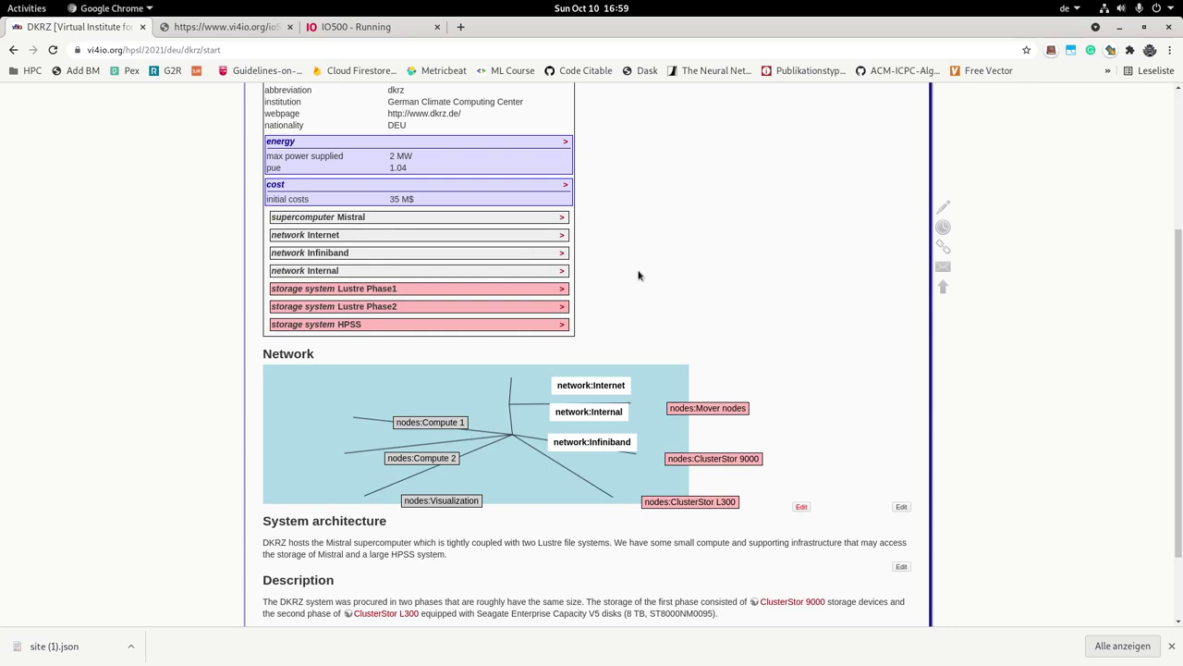
Expand the Lustre Phase1 storage system on the DKRZ page and examine its characteristics.
scroll(637, 274, up, 1)
click(561, 354)
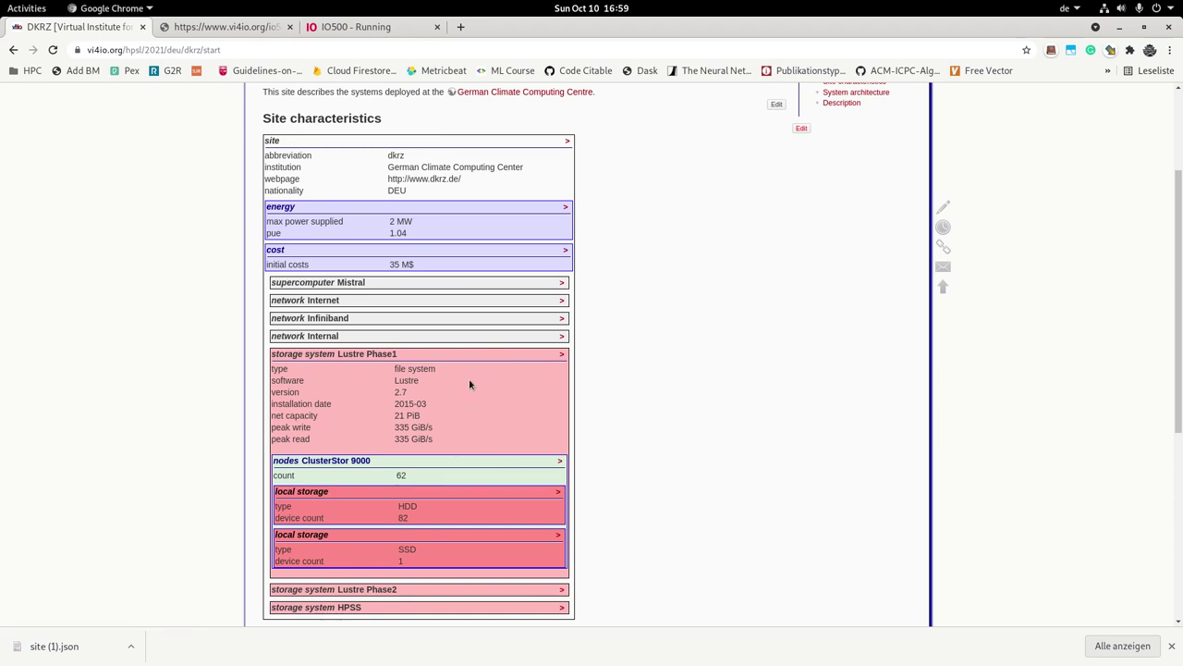
scroll(135, 525, up, 2)
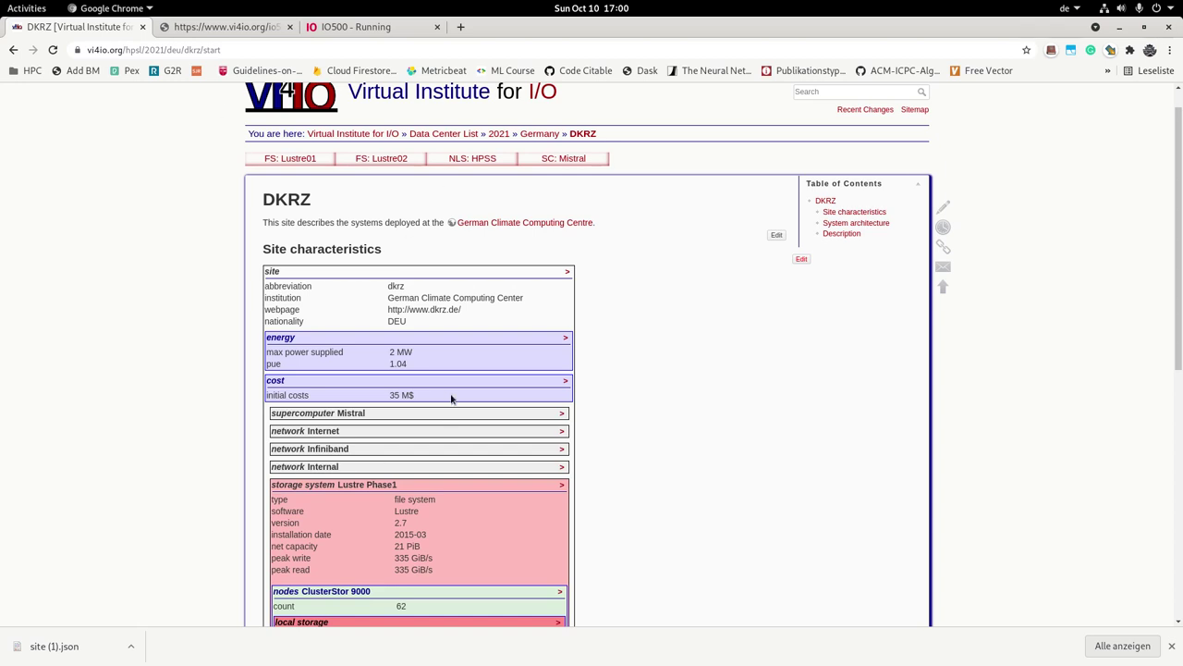
click(315, 30)
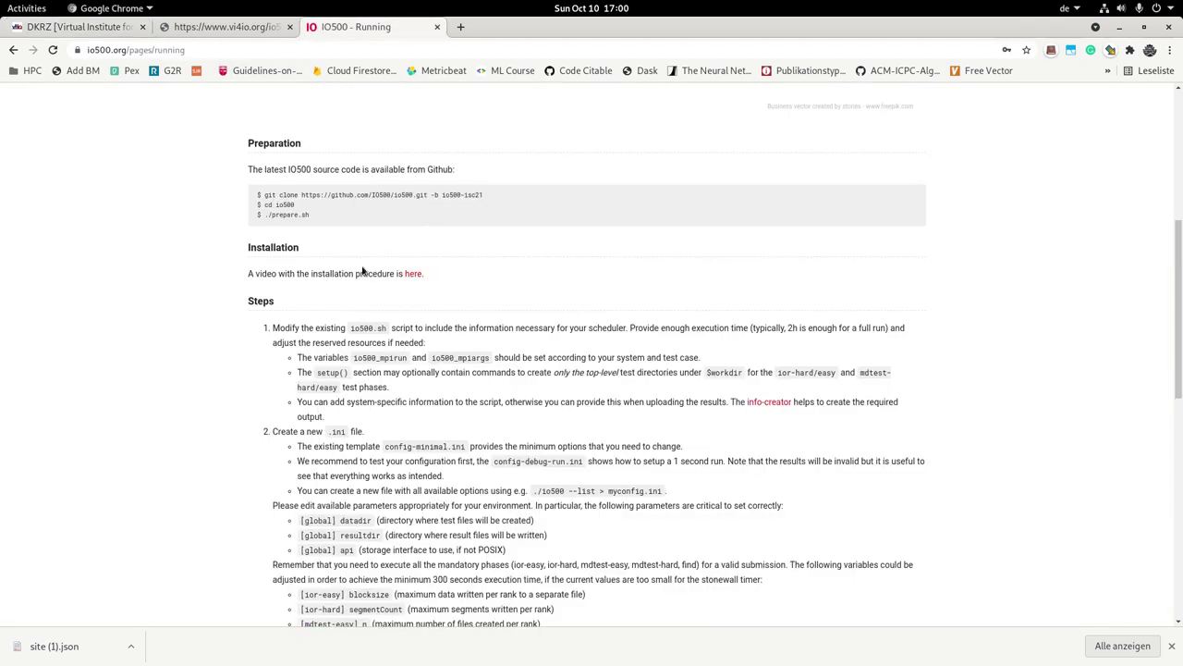
key(alt+Tab)
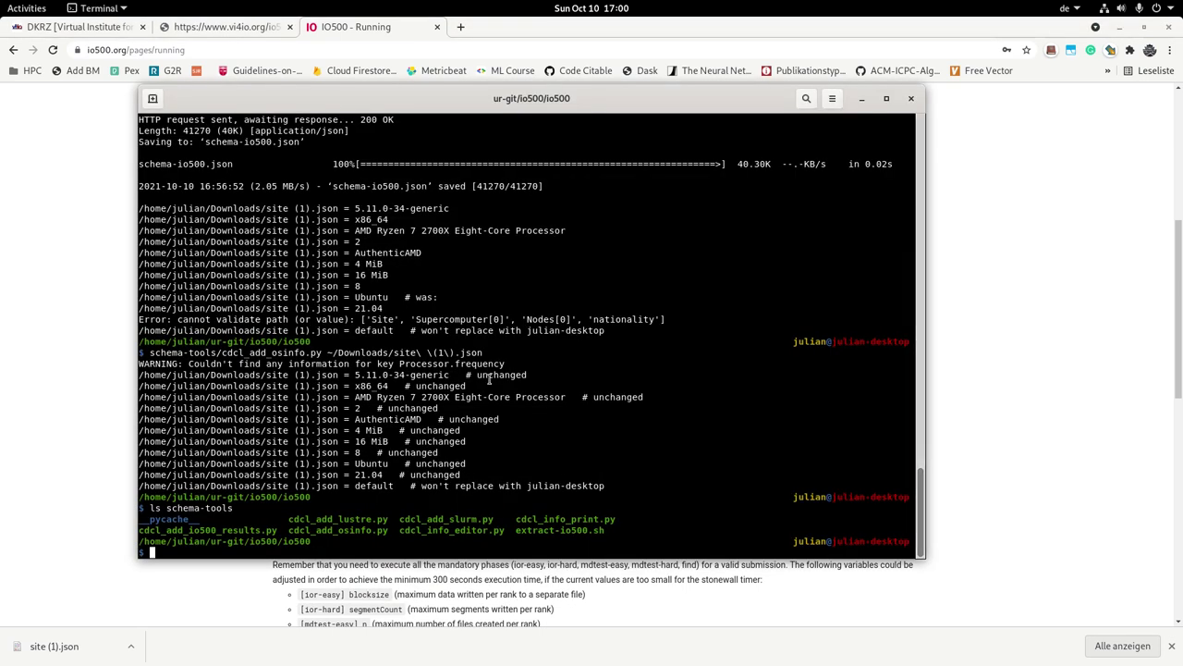
click(197, 33)
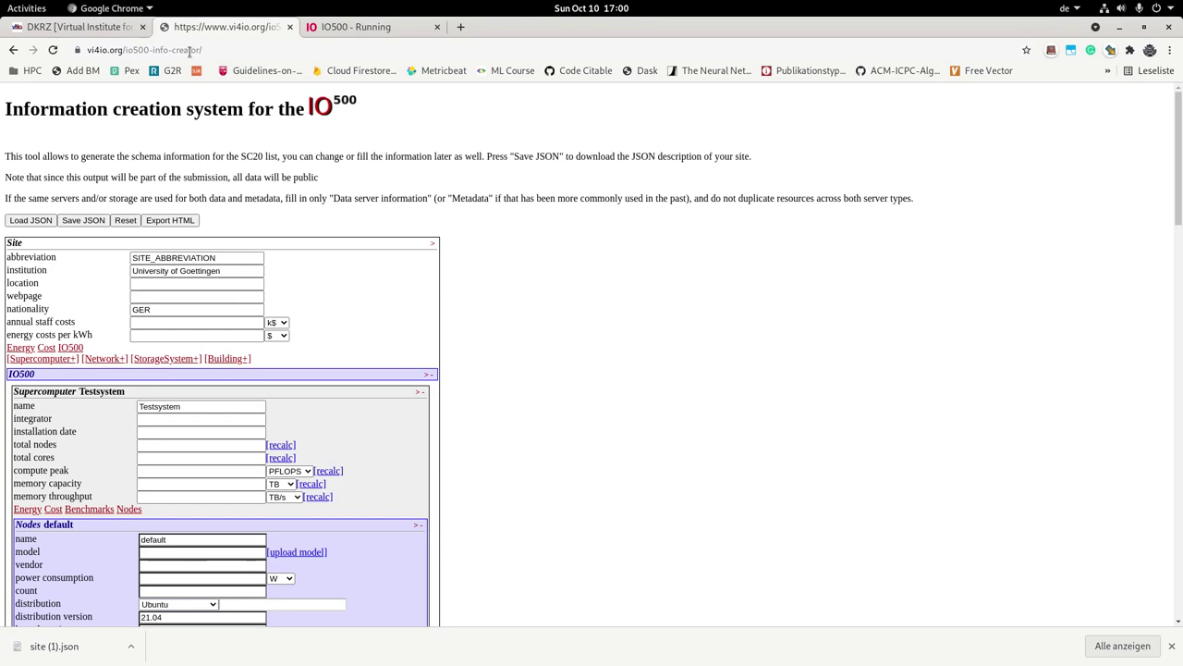
click(121, 28)
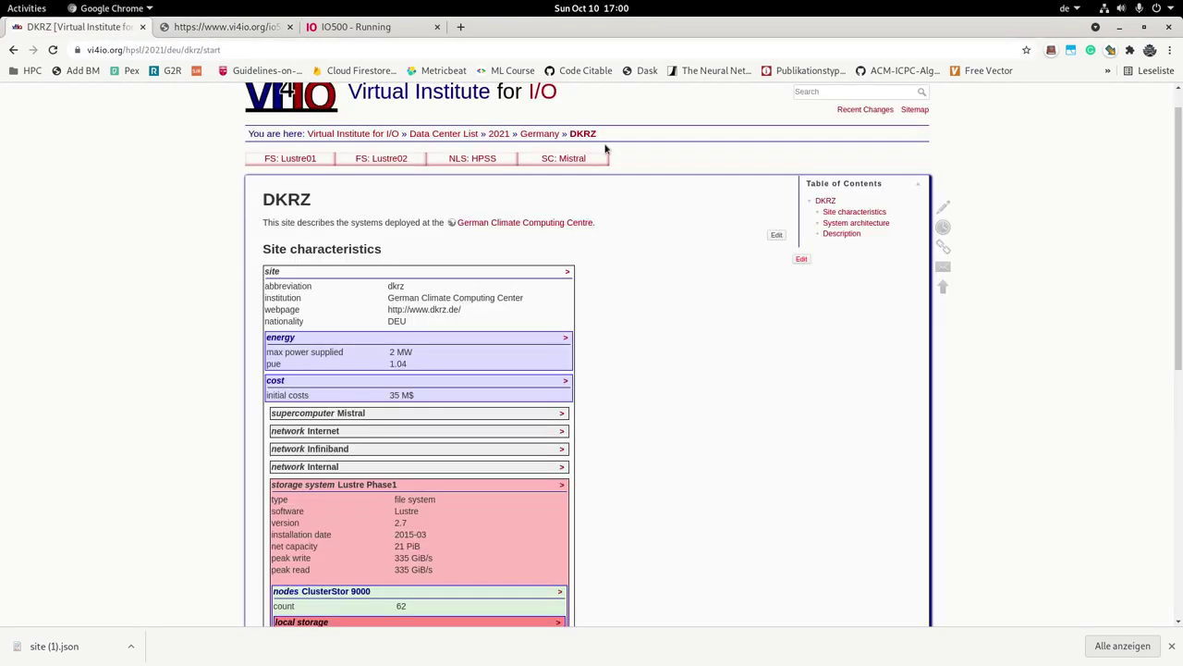